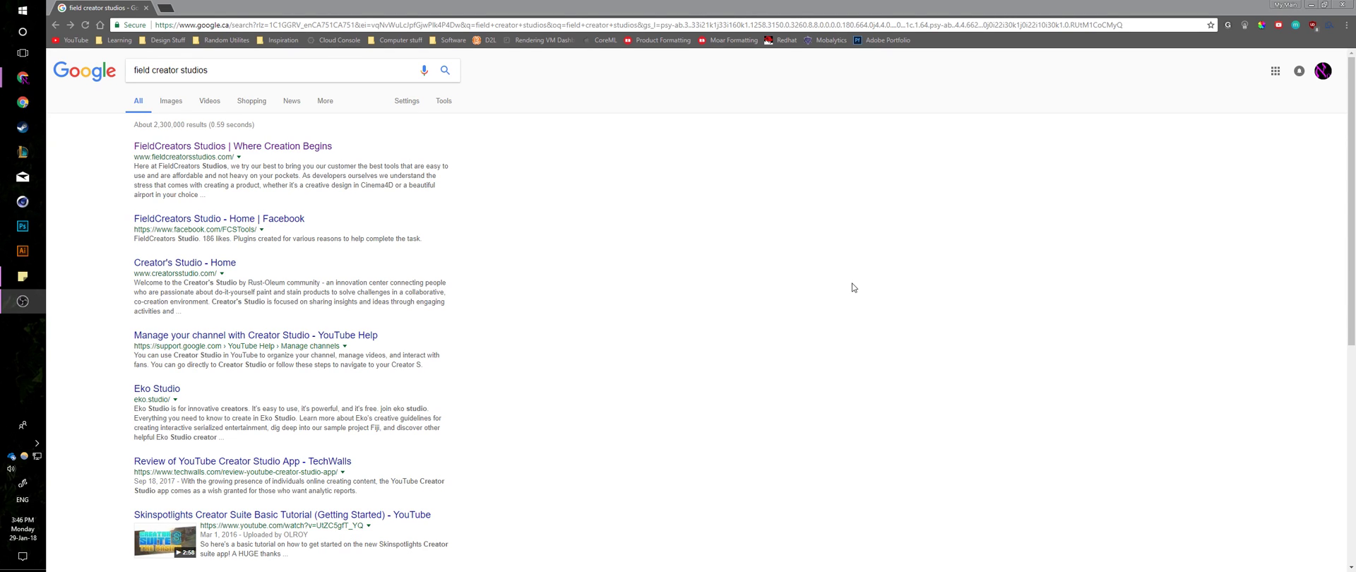
- Download the Select N'Go V2.0 plugin zip from the FieldCreators Studios website shop
{"action": "left_click", "coordinate": [263, 146]}
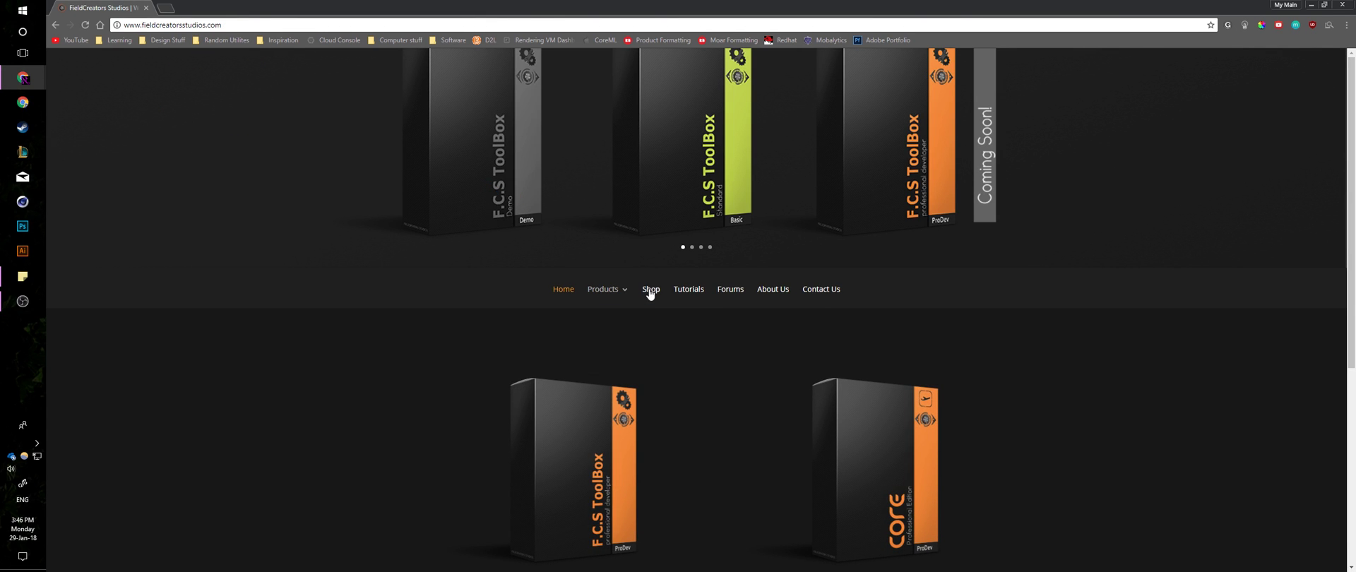
{"action": "left_click", "coordinate": [652, 289]}
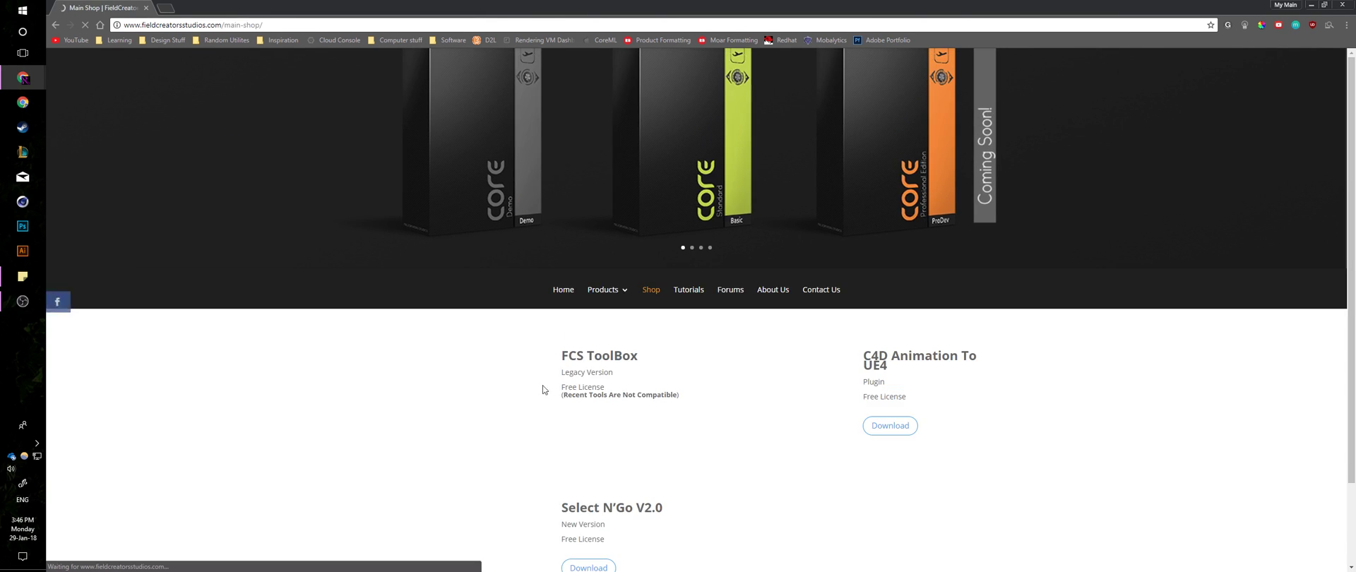
{"action": "scroll", "coordinate": [430, 359], "scroll_direction": "down", "scroll_amount": 2}
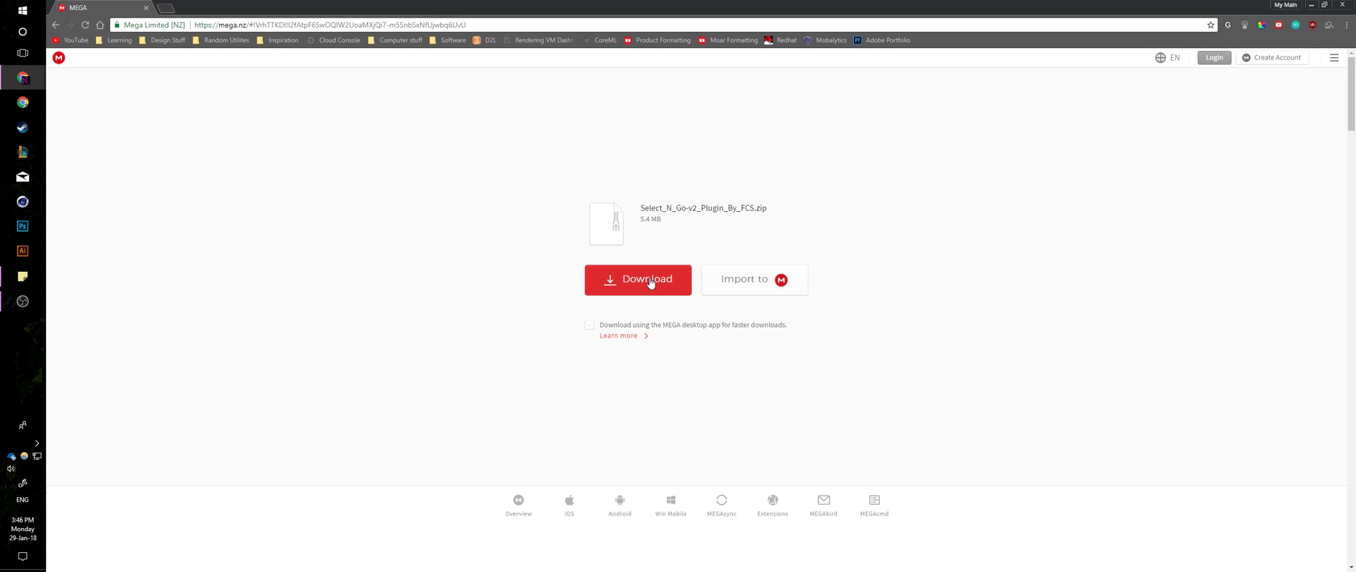
{"action": "left_click", "coordinate": [647, 290]}
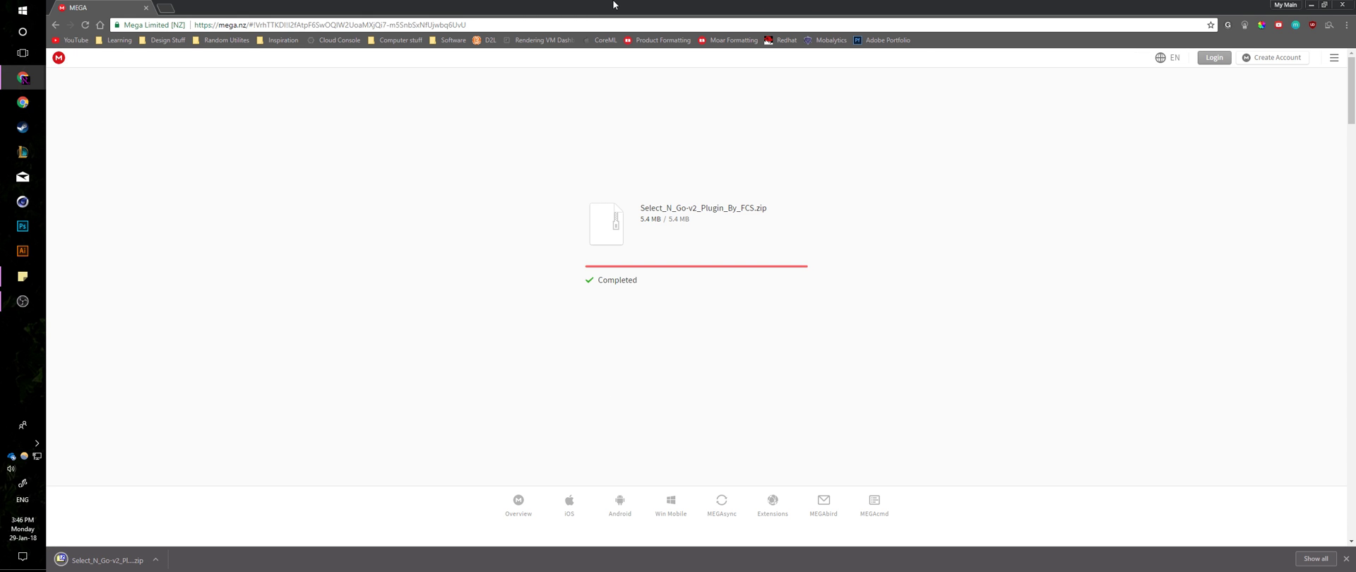
- Switch to Cinema 4D, open the preferences folder from its preferences, and close the program
{"action": "double_click", "coordinate": [834, 5]}
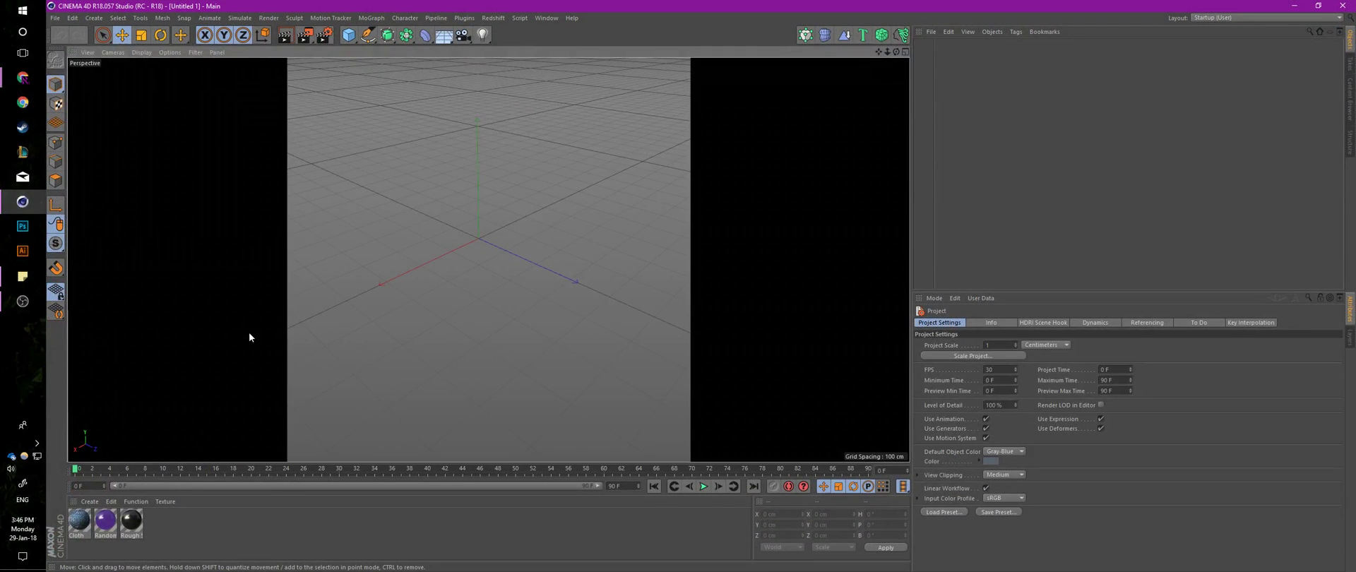
{"action": "left_click", "coordinate": [72, 18]}
{"action": "left_click", "coordinate": [96, 187]}
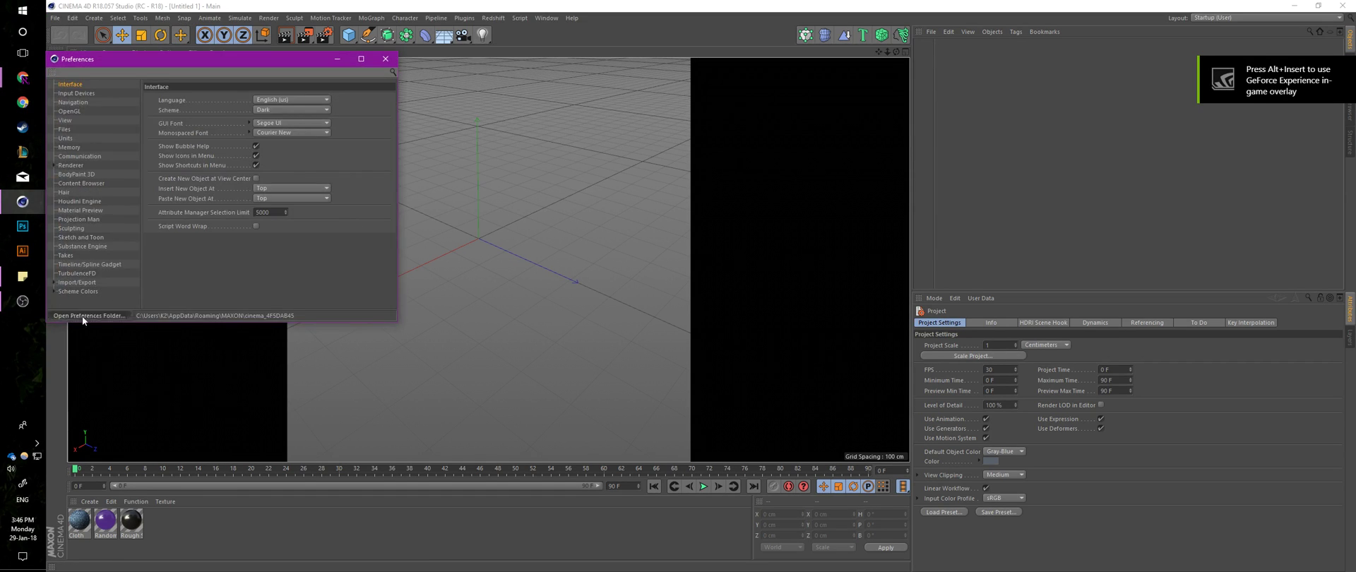
{"action": "left_click", "coordinate": [82, 316]}
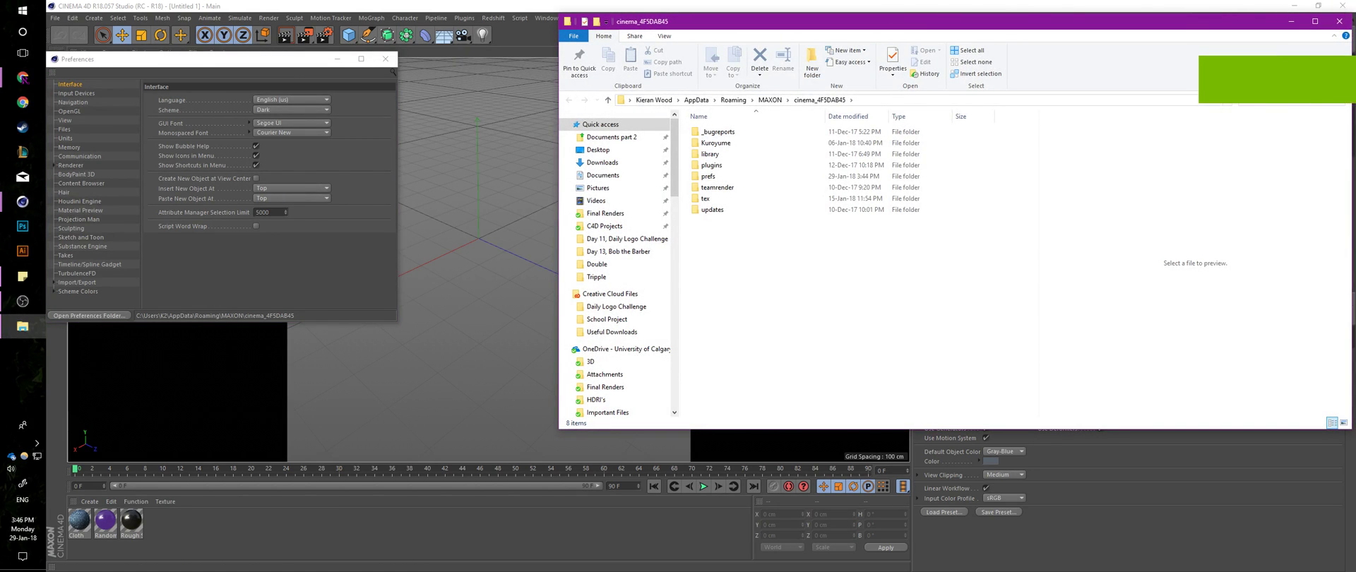
{"action": "left_click", "coordinate": [1345, 8]}
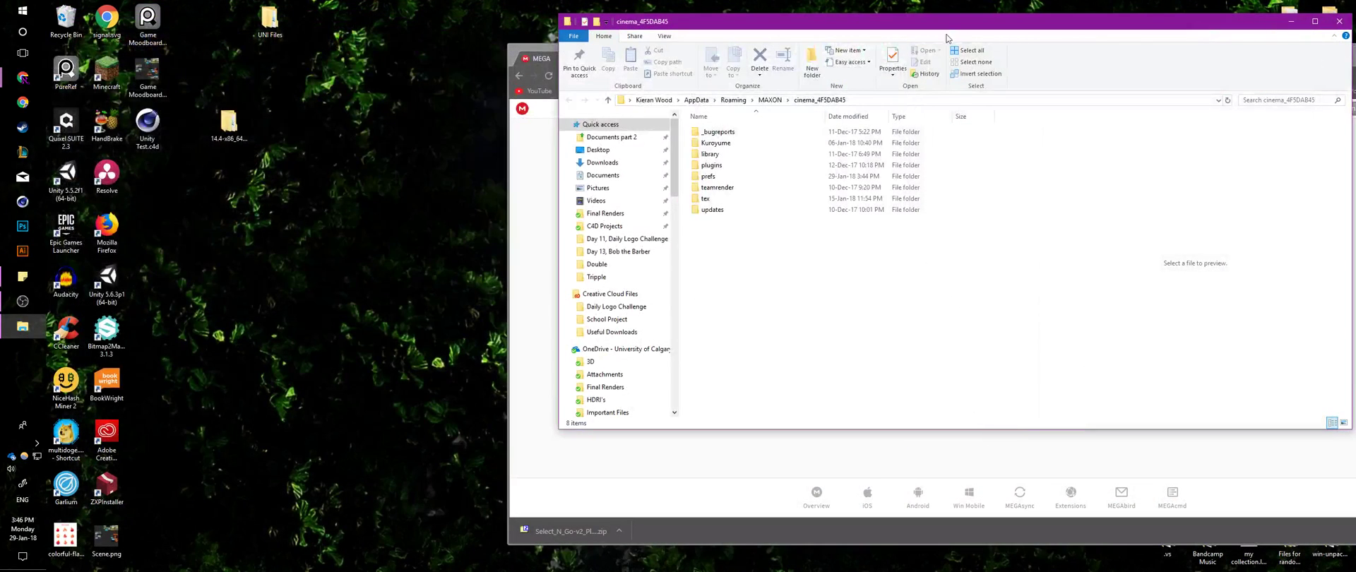
- Open the downloaded Select N'Go zip archive and go into its plugins folder
{"action": "left_click", "coordinate": [515, 47]}
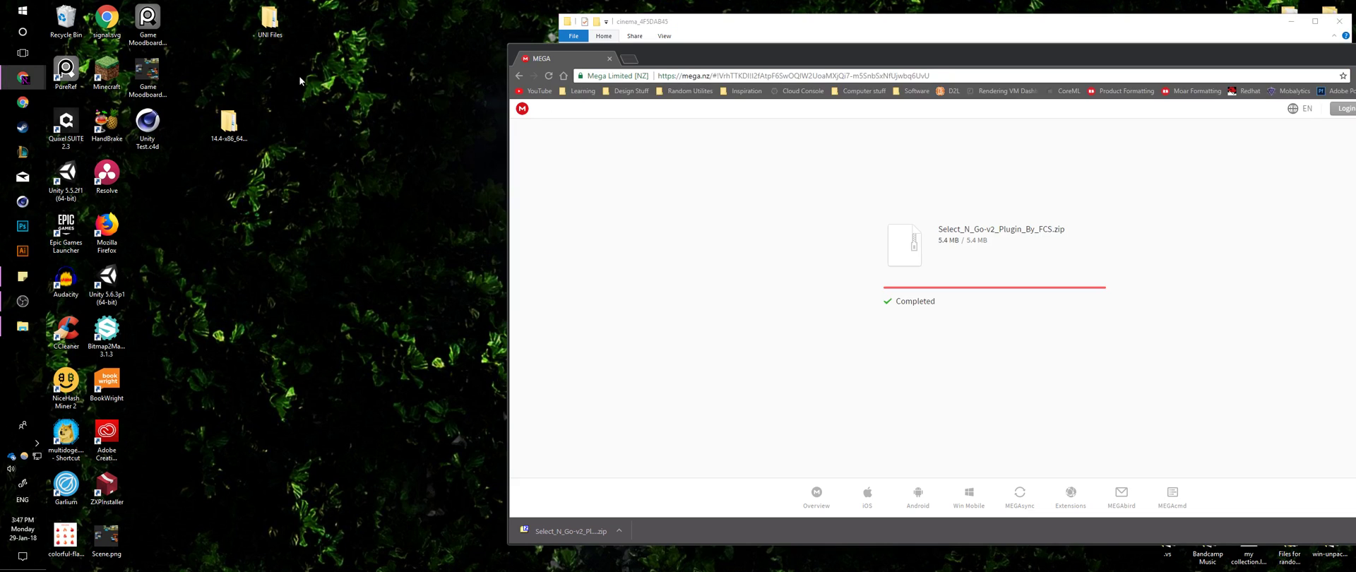
{"action": "left_click_drag", "start_coordinate": [685, 59], "coordinate": [925, 18]}
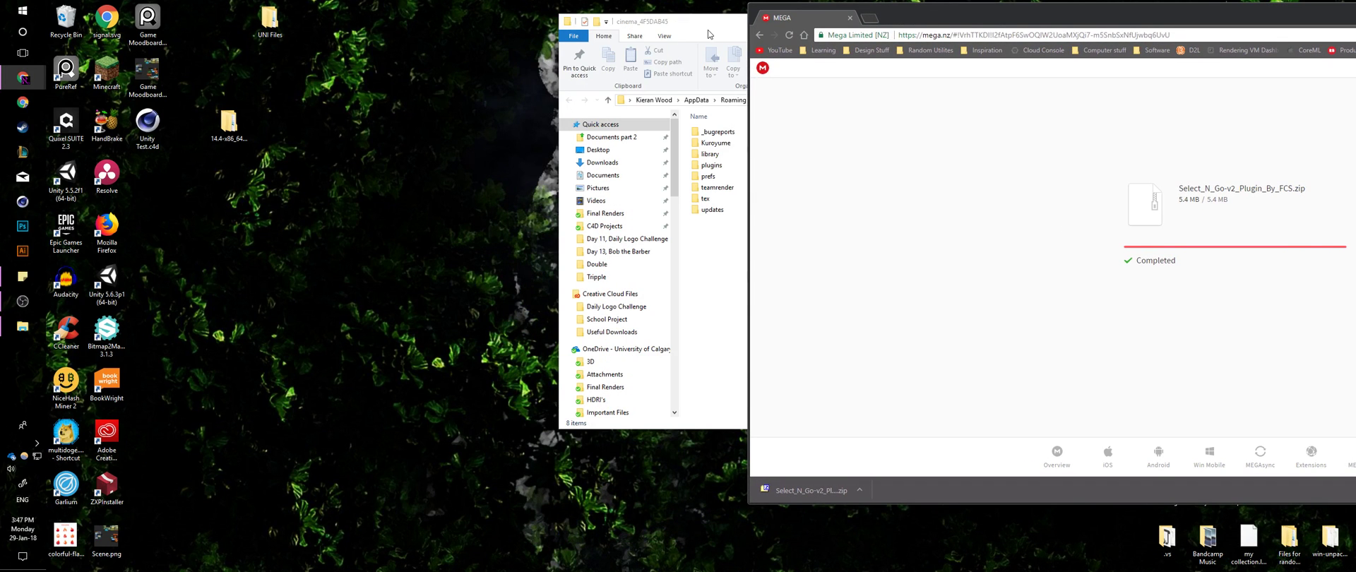
{"action": "left_click", "coordinate": [796, 498]}
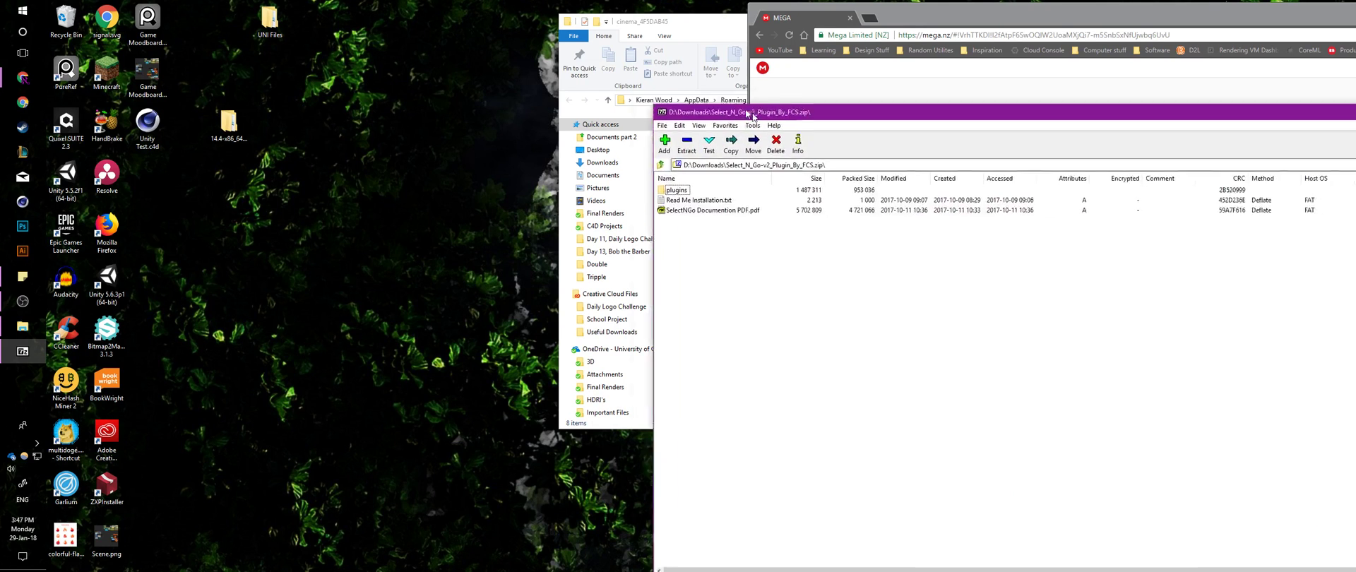
{"action": "left_click_drag", "start_coordinate": [745, 104], "coordinate": [799, 32]}
{"action": "double_click", "coordinate": [720, 108]}
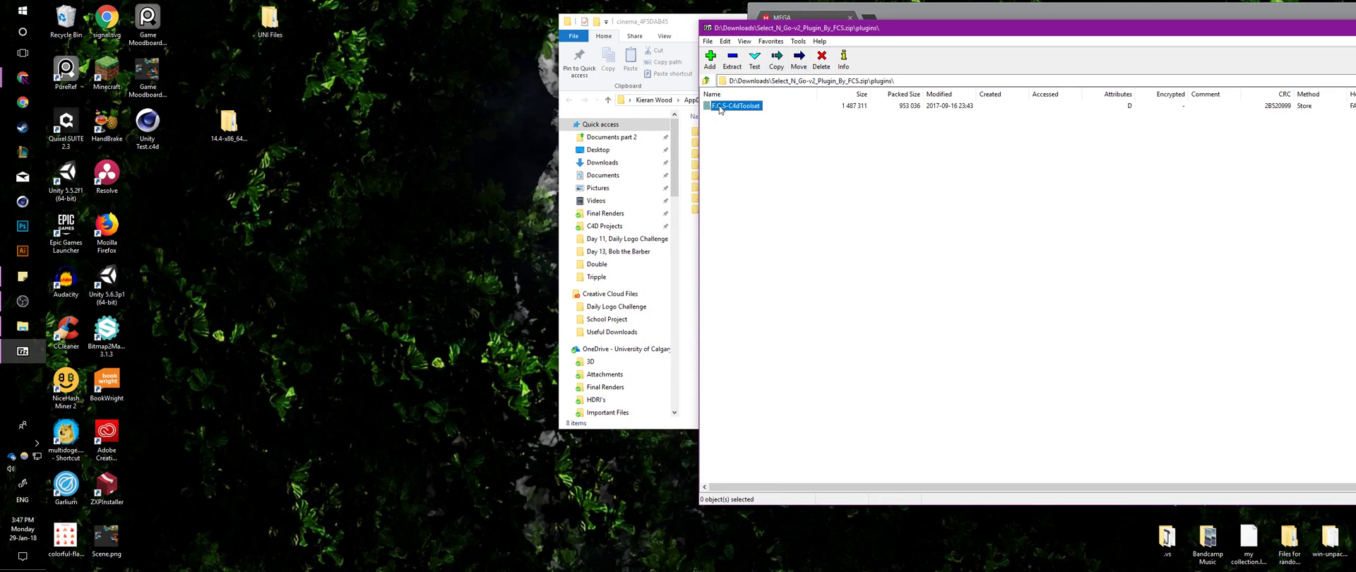
- Copy the F.C.S-C4dToolset folder from the archive into the plugins folder of the Cinema 4D preferences directory
{"action": "left_click", "coordinate": [662, 41]}
{"action": "double_click", "coordinate": [711, 166]}
{"action": "left_click", "coordinate": [829, 471]}
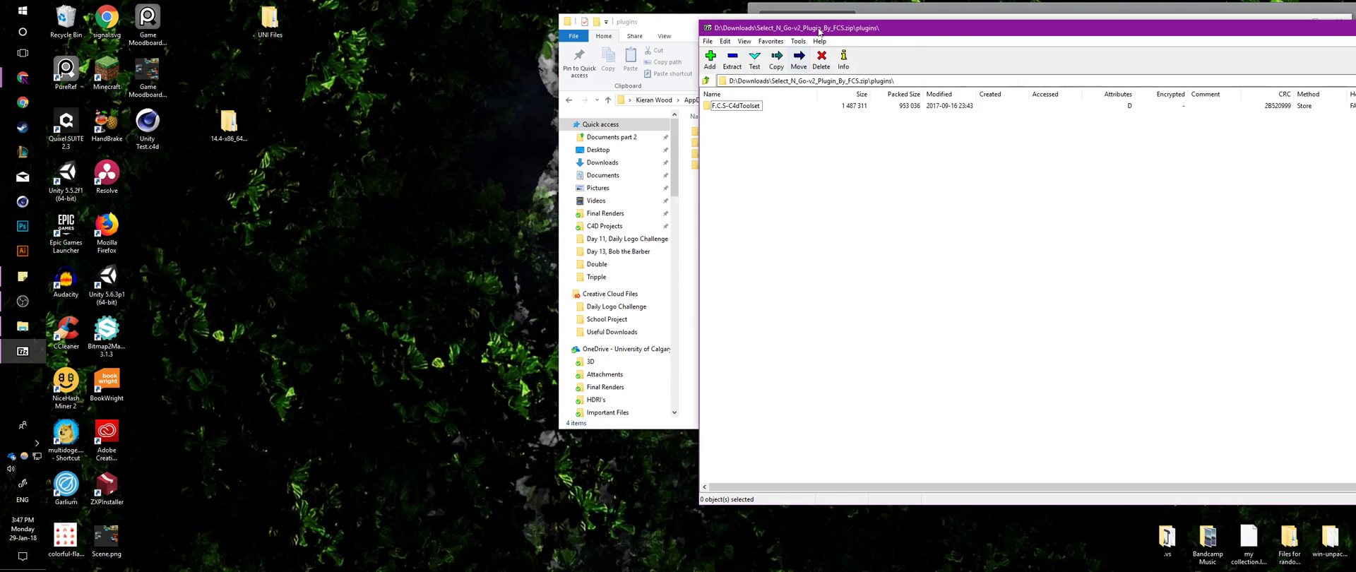
{"action": "left_click_drag", "start_coordinate": [815, 31], "coordinate": [991, 28]}
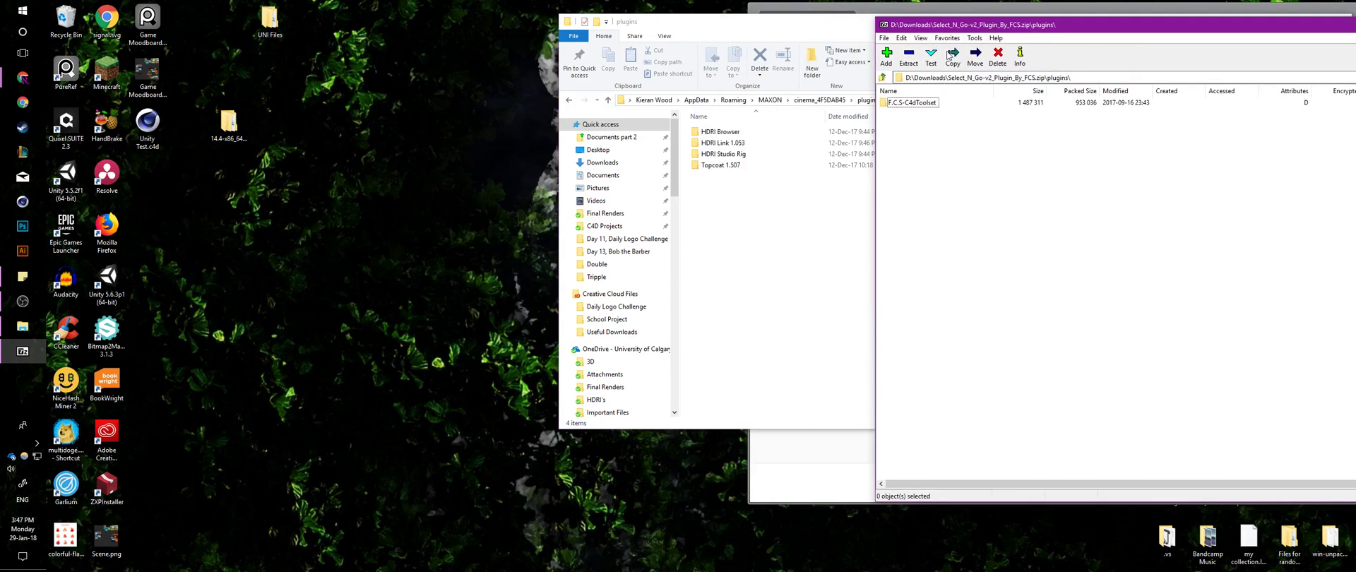
{"action": "left_click", "coordinate": [883, 77]}
{"action": "left_click_drag", "start_coordinate": [899, 105], "coordinate": [740, 269]}
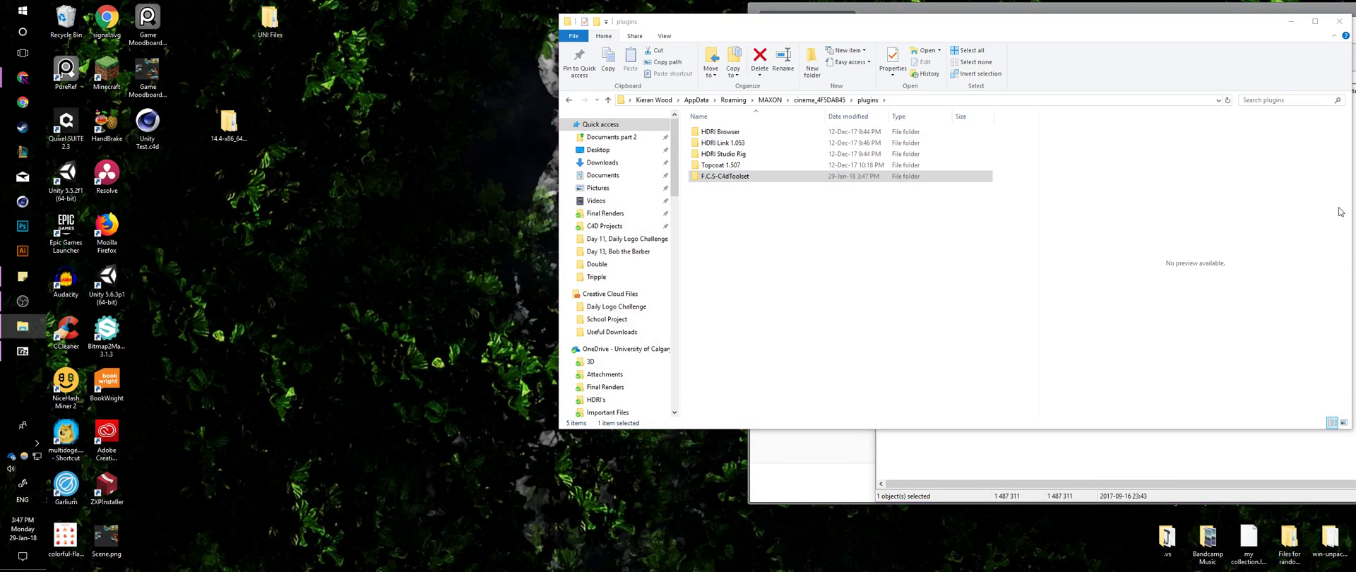
- Close the archive window and the plugins folder window
{"action": "double_click", "coordinate": [1212, 8]}
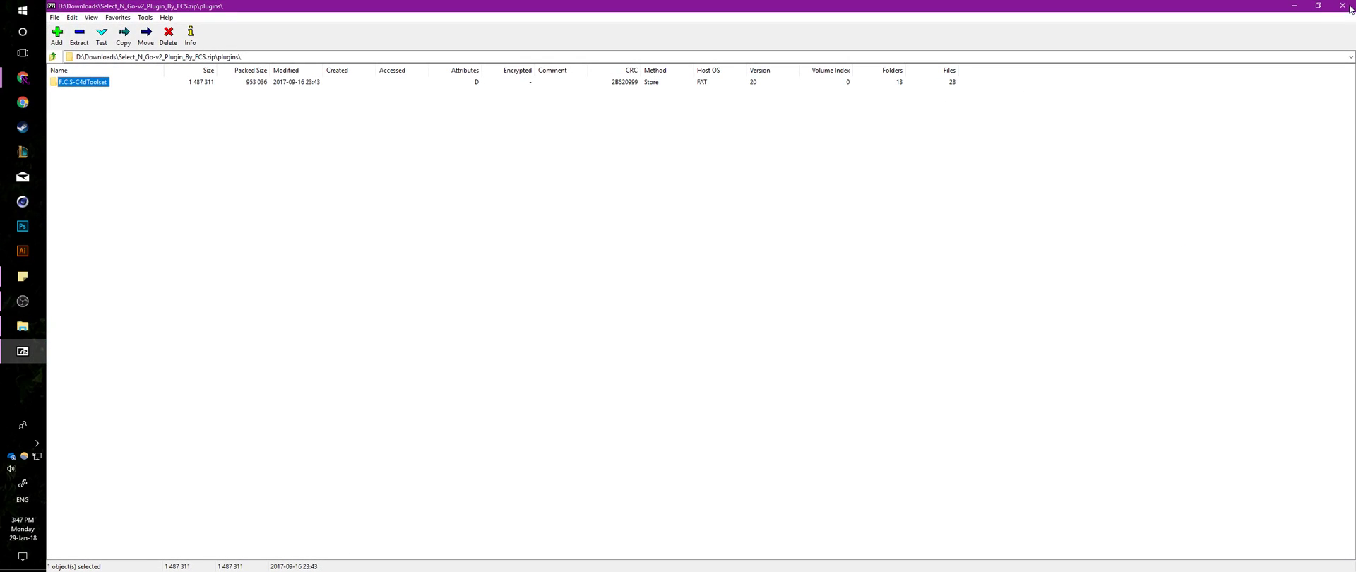
{"action": "left_click", "coordinate": [1343, 5]}
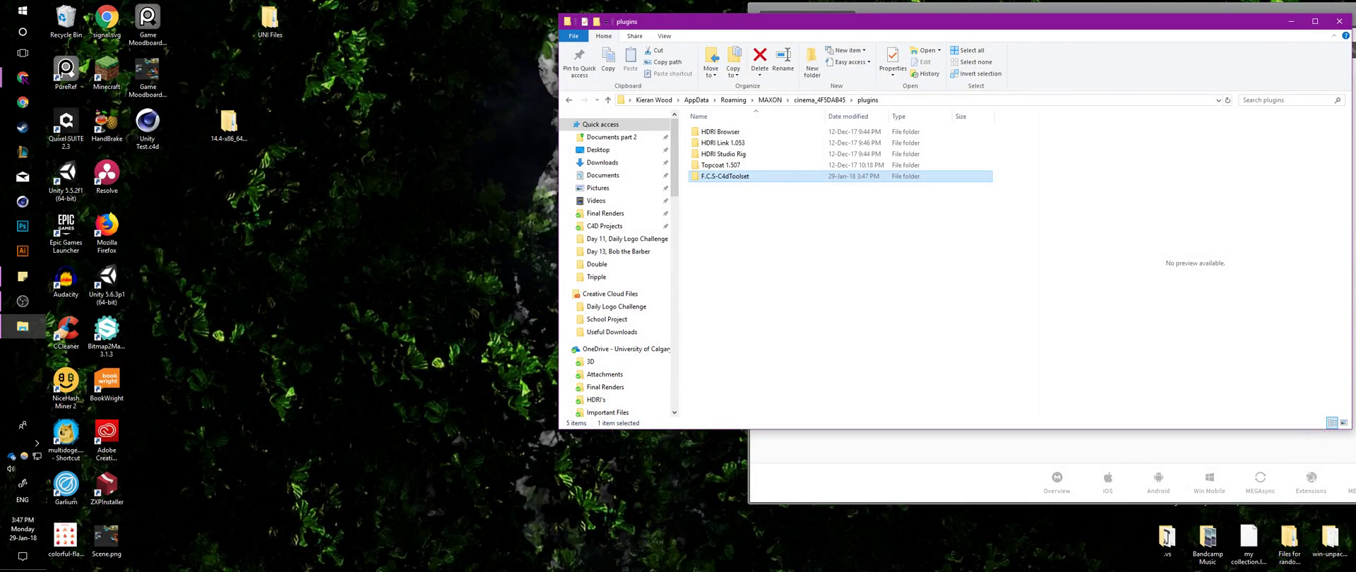
{"action": "left_click", "coordinate": [1339, 21]}
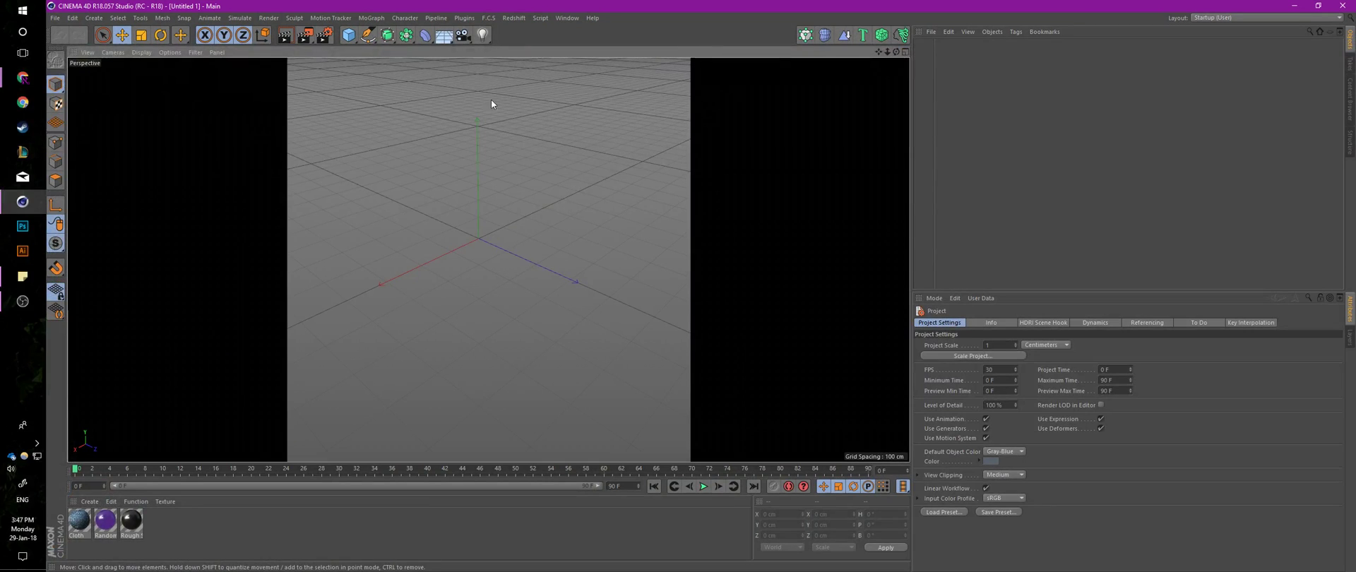
- Check the installed F.C.S. plugin entries in Cinema 4D and open the recent project Unity Test.c4d
{"action": "left_click", "coordinate": [488, 19]}
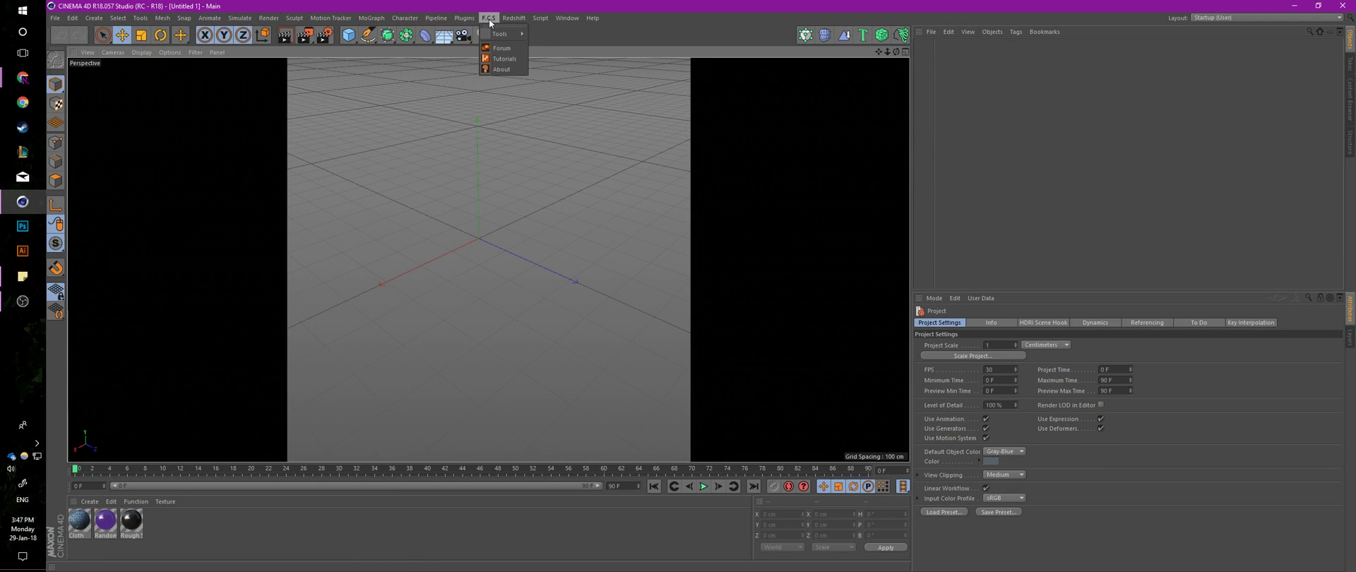
{"action": "left_click", "coordinate": [489, 18]}
{"action": "left_click", "coordinate": [55, 17]}
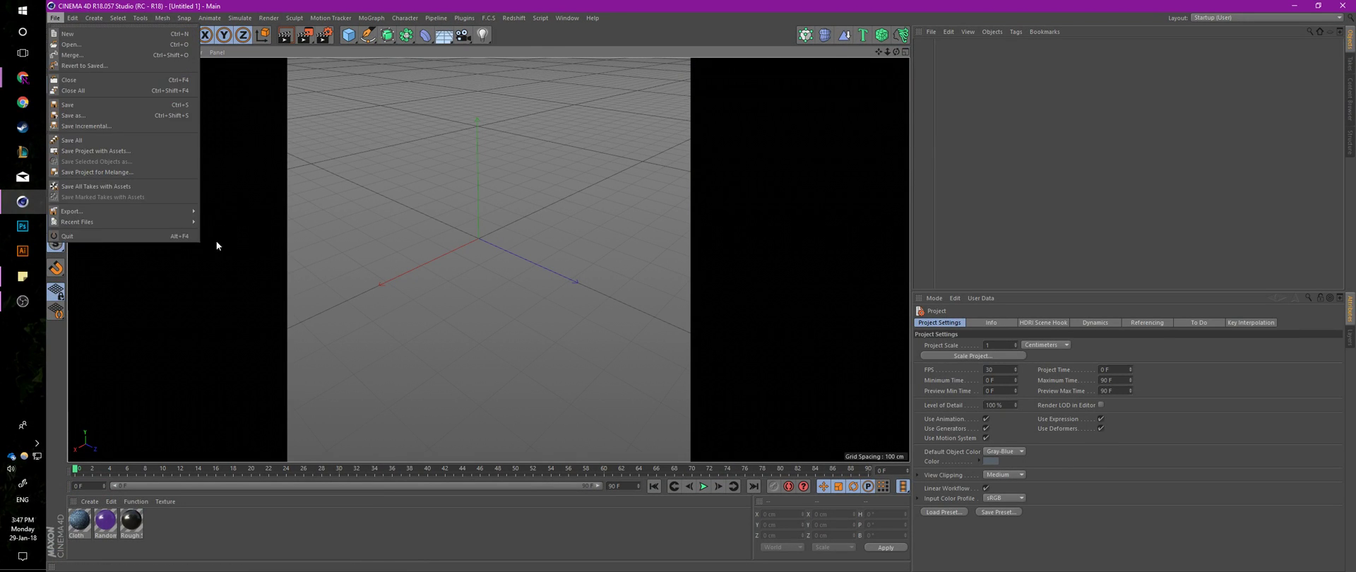
{"action": "mouse_move", "coordinate": [95, 225]}
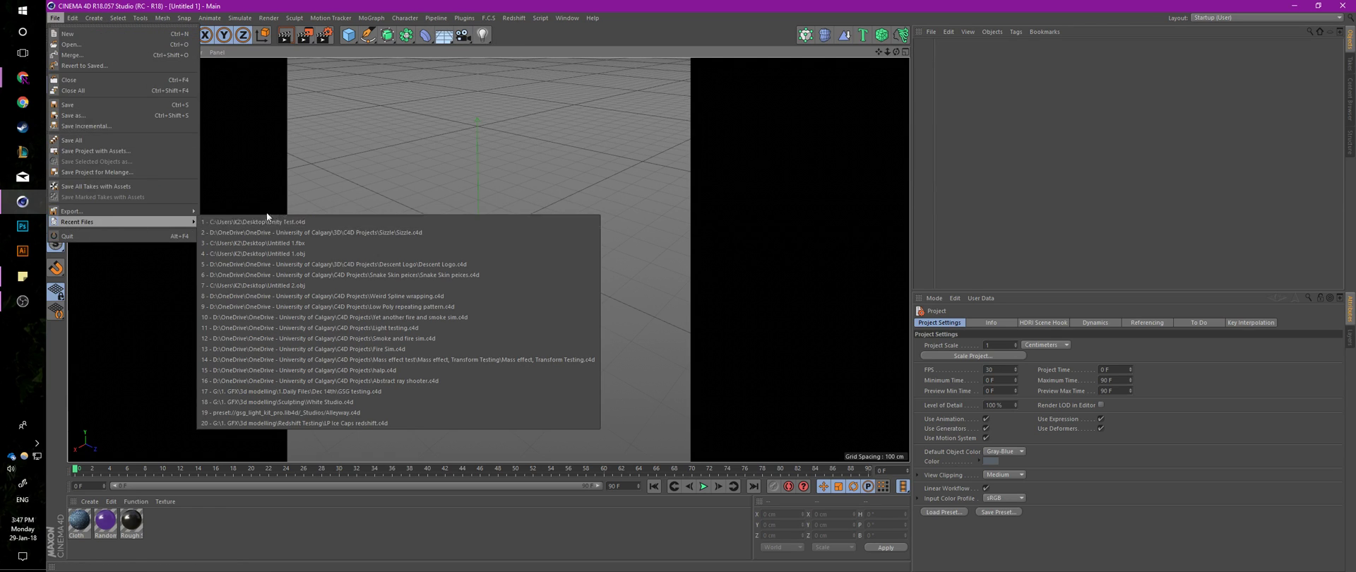
{"action": "left_click", "coordinate": [279, 221]}
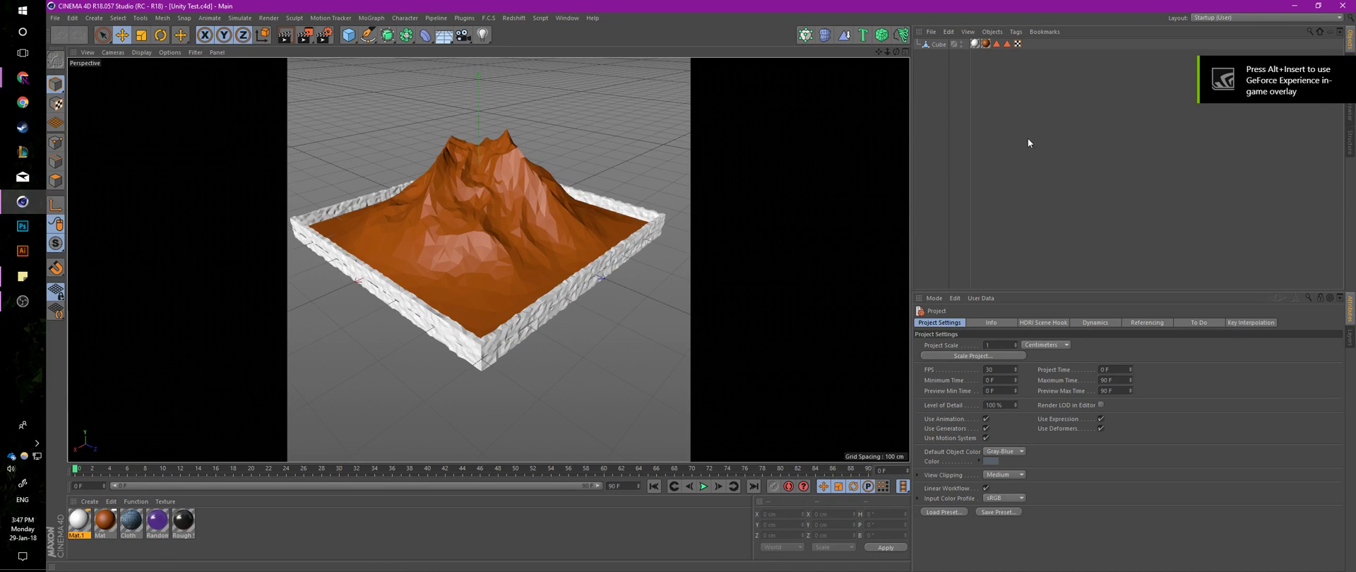
- Inspect the Cube object and the color settings of its orange Mat and white Mat.1 materials
{"action": "left_click", "coordinate": [939, 44]}
{"action": "left_click", "coordinate": [938, 73]}
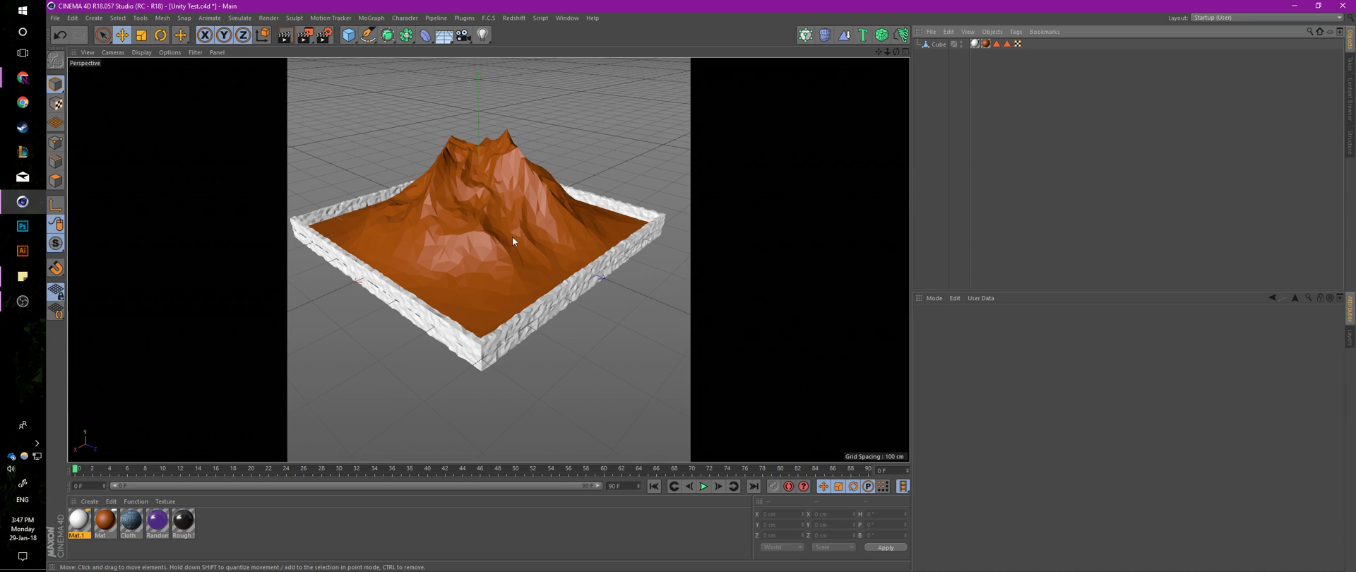
{"action": "left_click", "coordinate": [105, 523]}
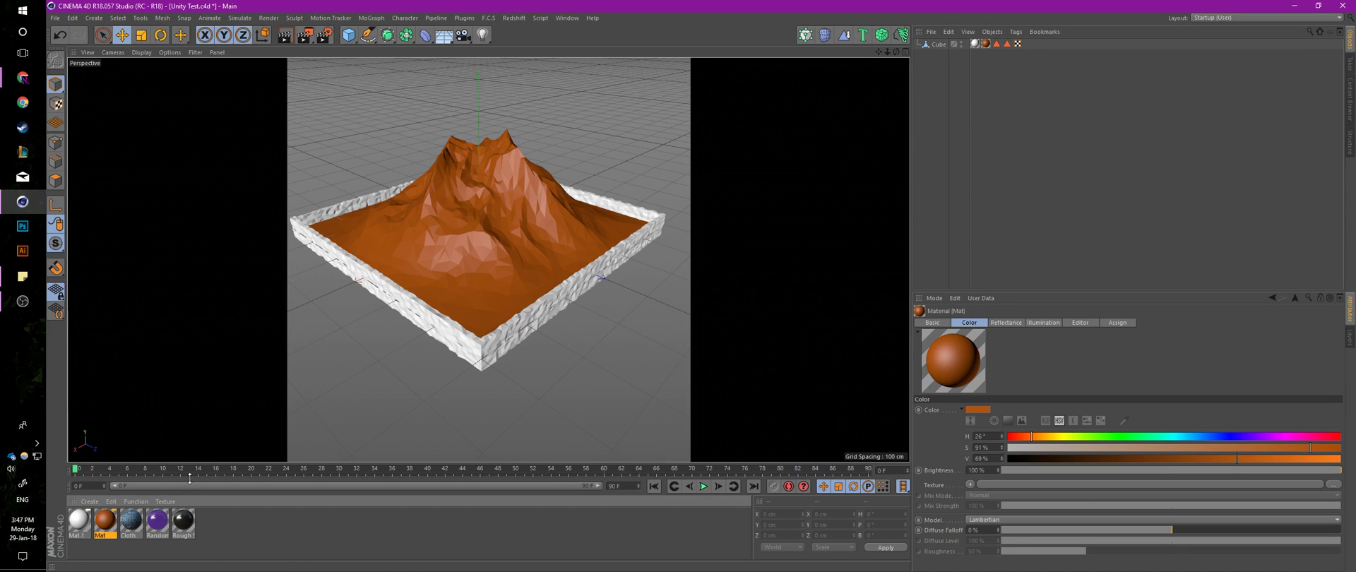
{"action": "double_click", "coordinate": [76, 520]}
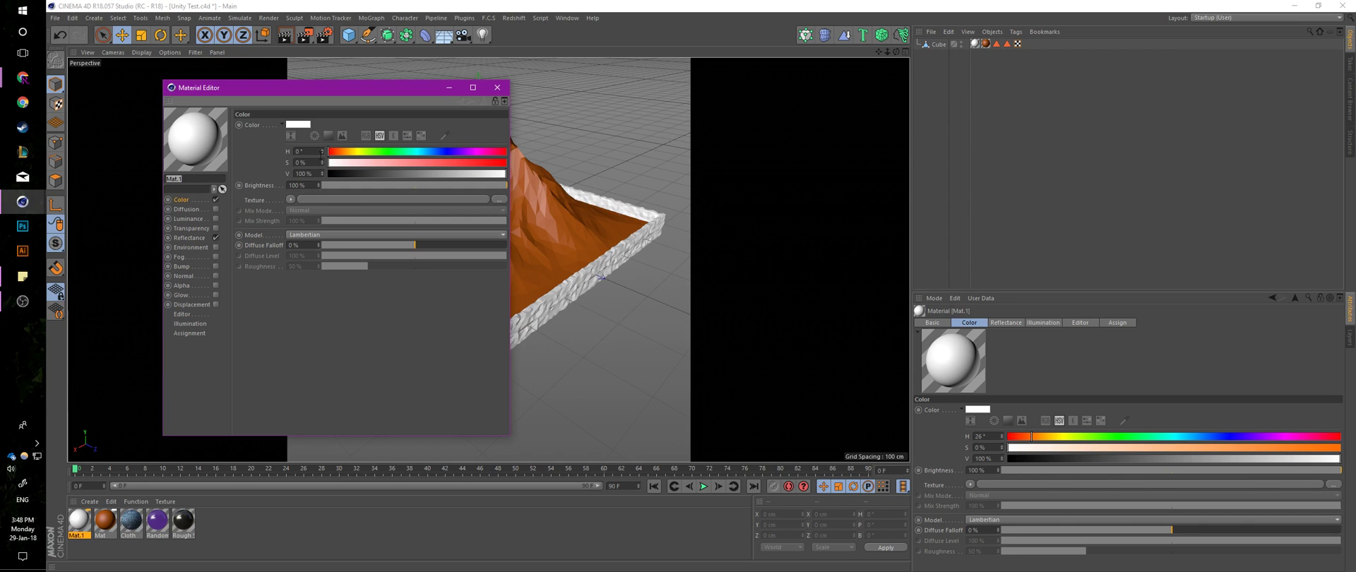
{"action": "left_click", "coordinate": [496, 89]}
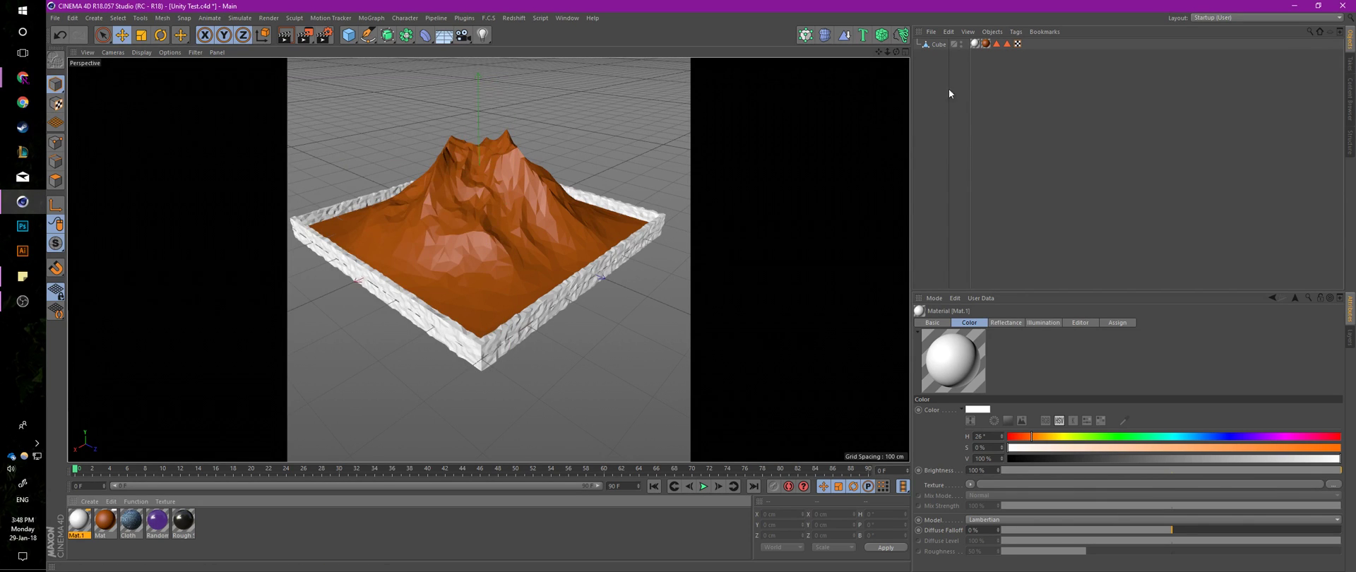
- Select the Cube object and open the Select N' Go export tool
{"action": "left_click", "coordinate": [935, 45]}
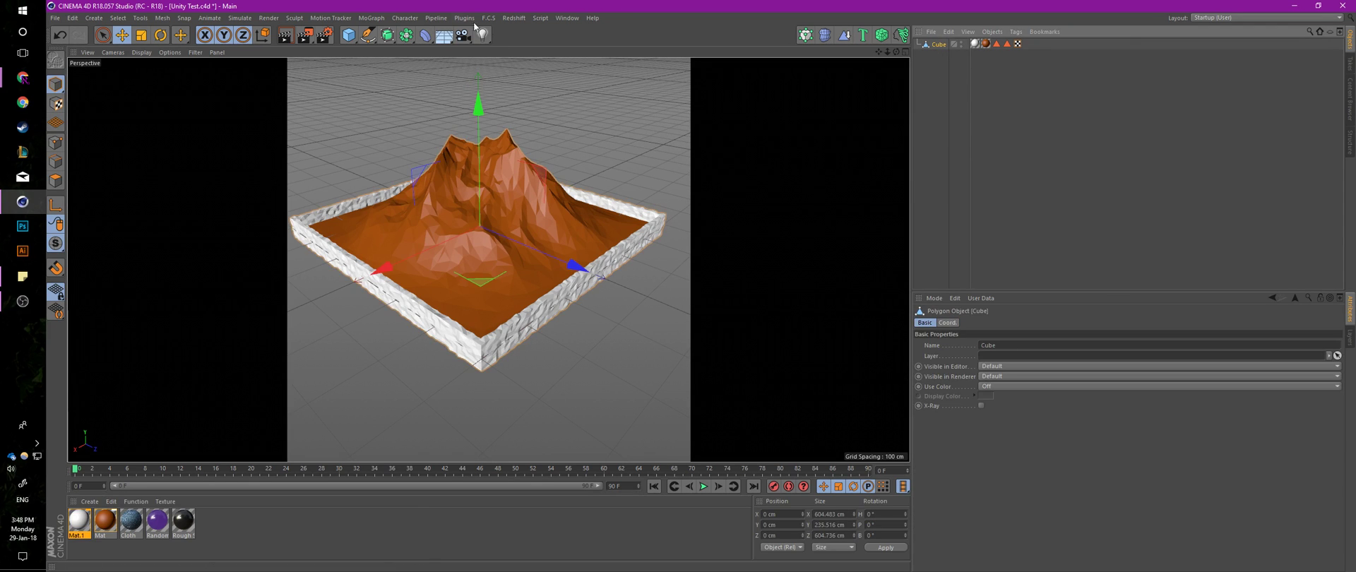
{"action": "left_click", "coordinate": [488, 18]}
{"action": "mouse_move", "coordinate": [500, 33]}
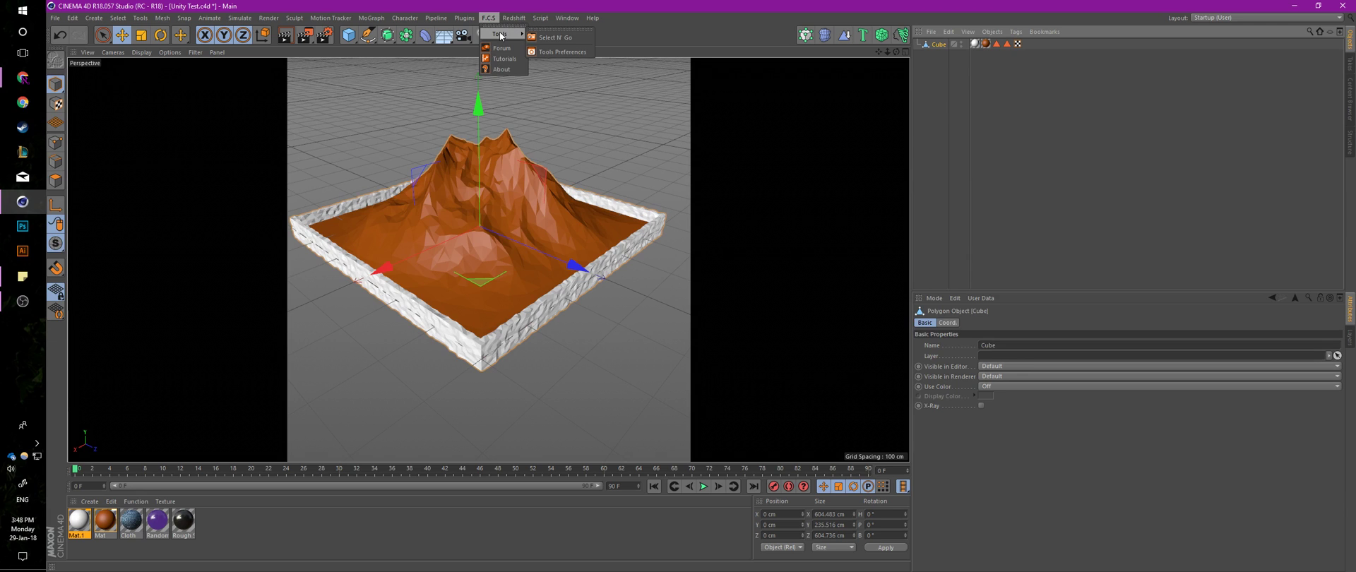
{"action": "left_click", "coordinate": [569, 37]}
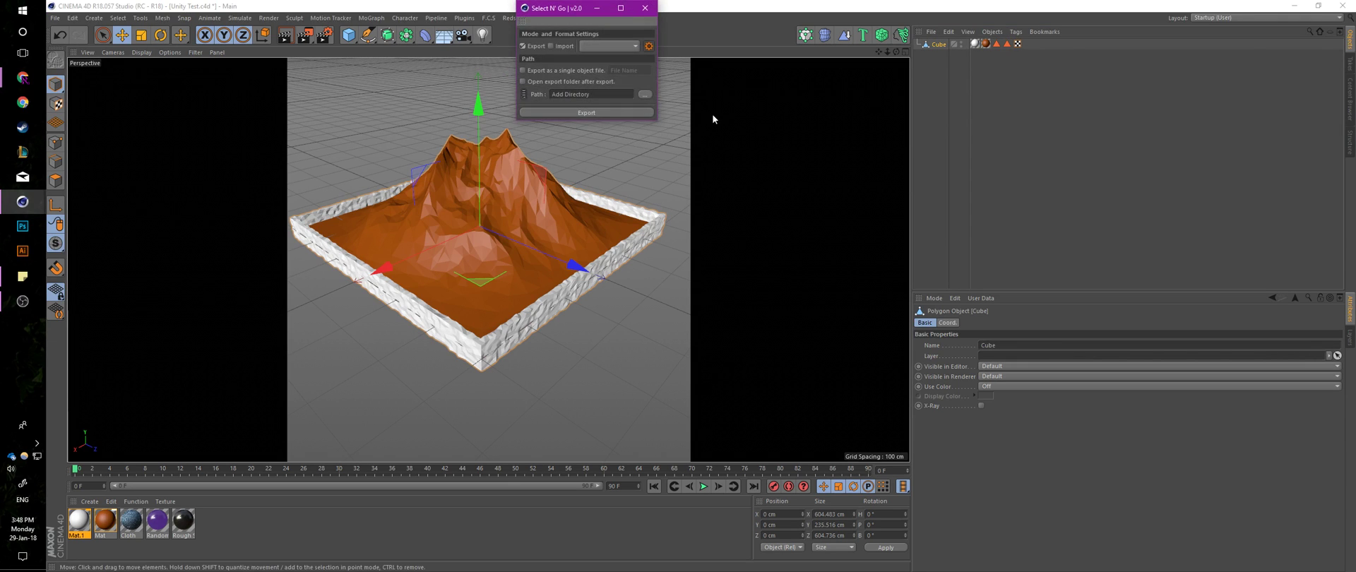
- Export the Cube in Wavefront (*.obj) format to the Desktop and show the desktop with the exported files
{"action": "left_click", "coordinate": [625, 44]}
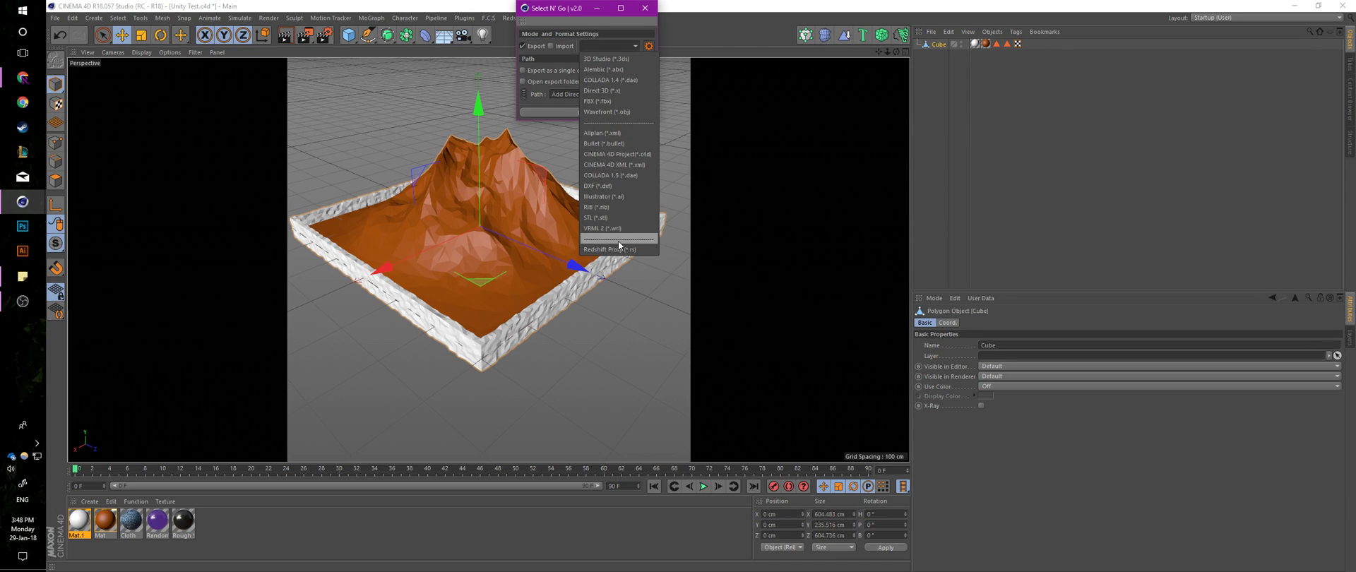
{"action": "left_click", "coordinate": [629, 112]}
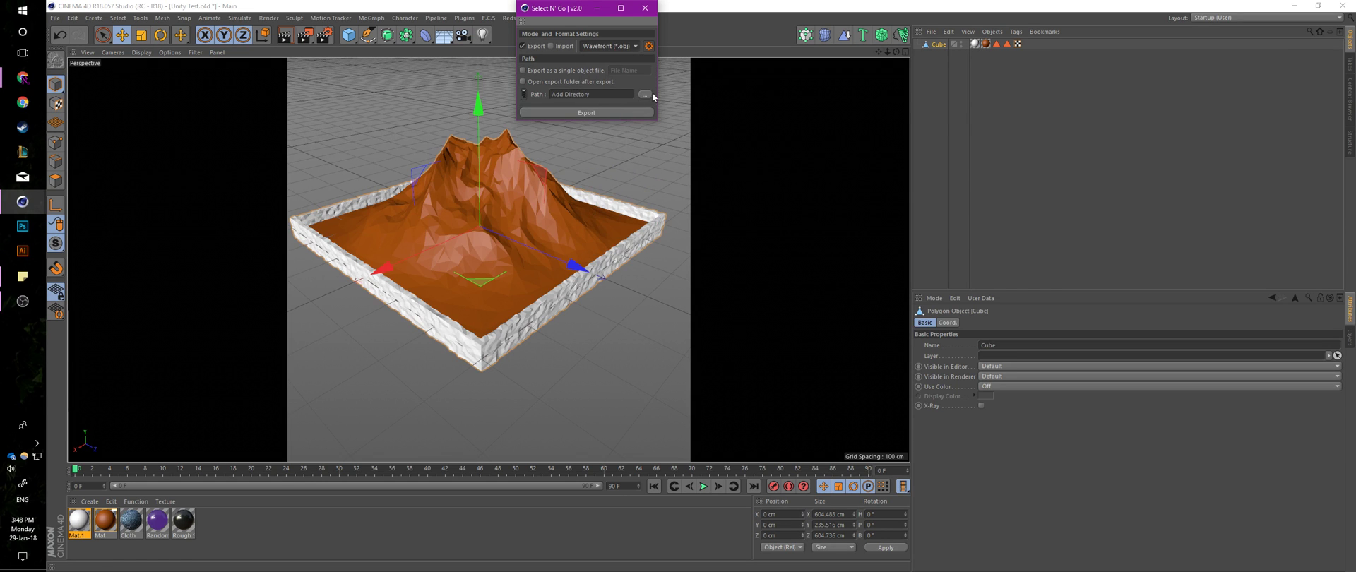
{"action": "left_click", "coordinate": [643, 98]}
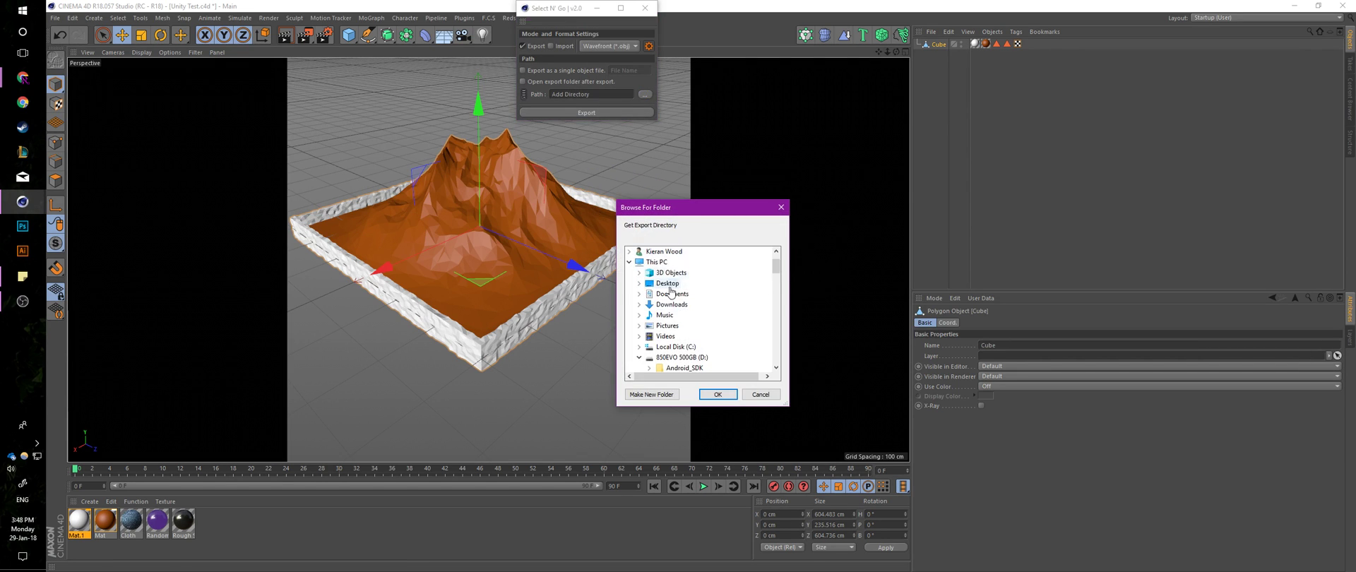
{"action": "left_click", "coordinate": [718, 394]}
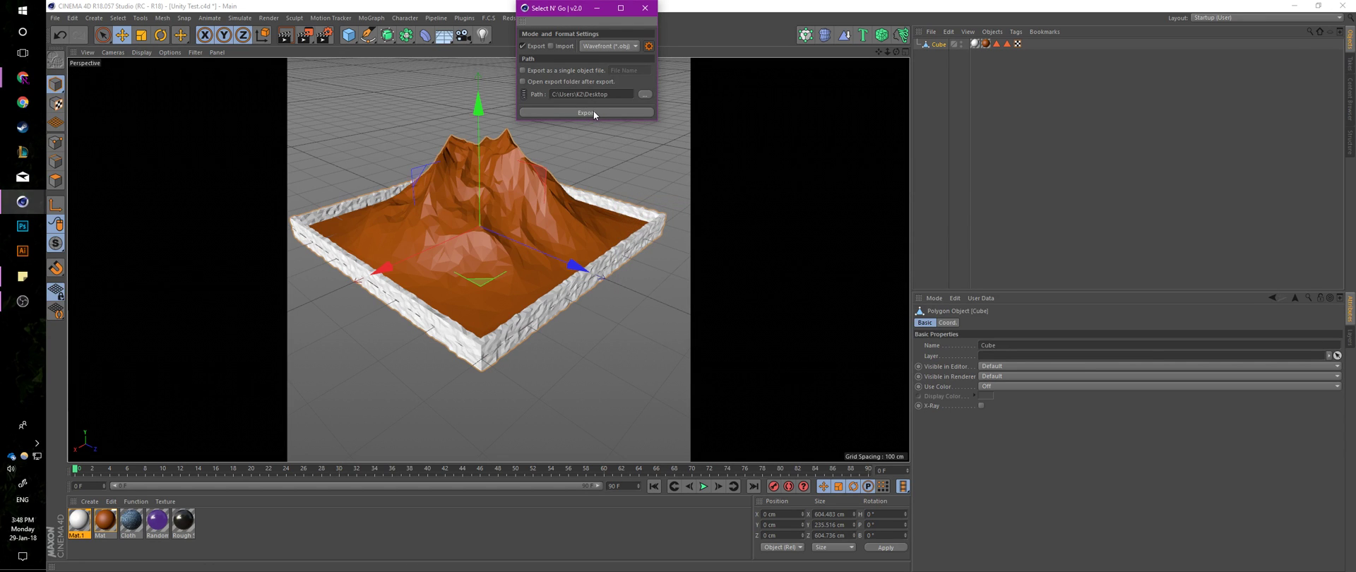
{"action": "left_click", "coordinate": [594, 112]}
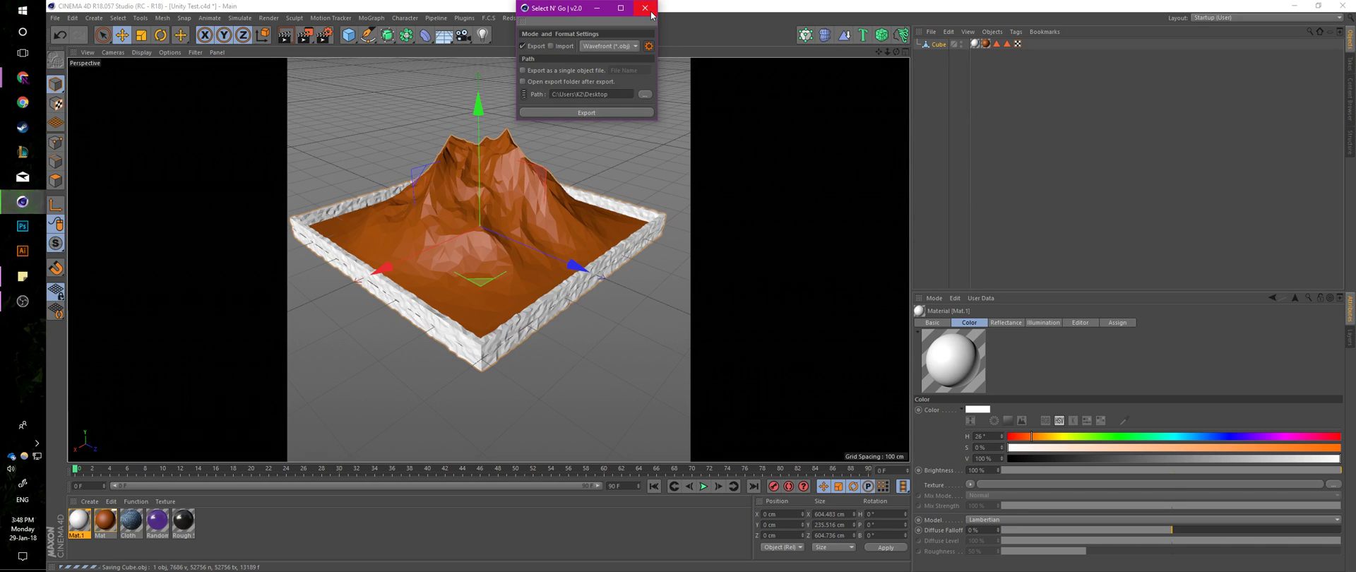
{"action": "left_click", "coordinate": [1297, 8]}
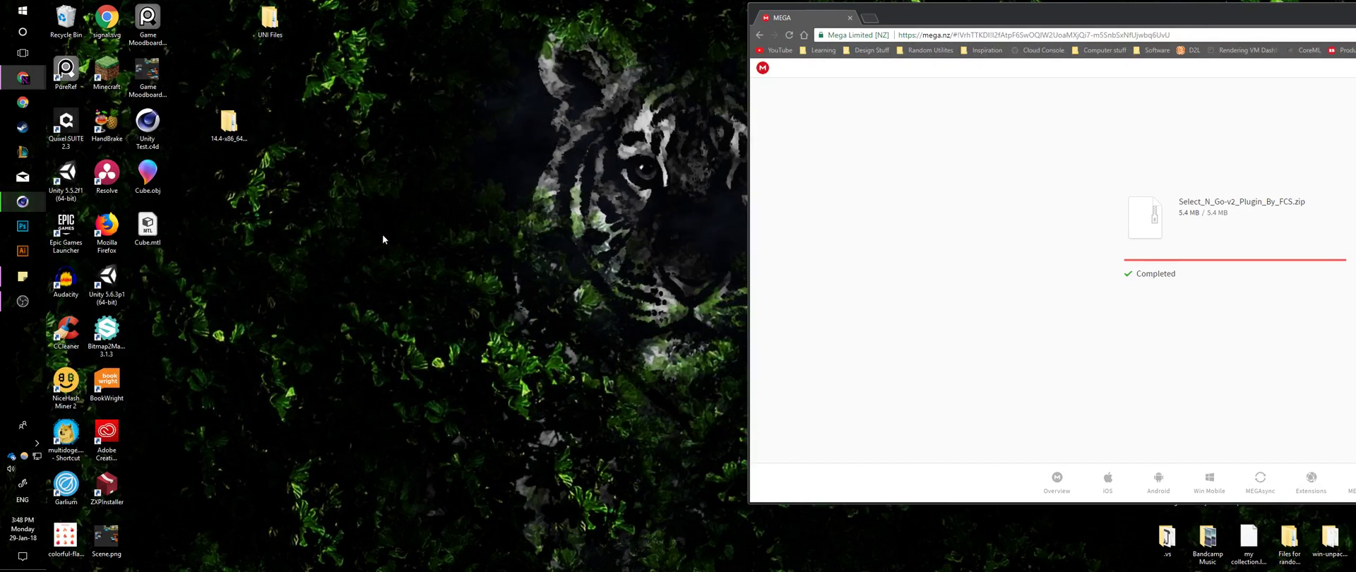
- Move the exported Cube.obj and Cube.mtl files together to an empty area of the desktop
{"action": "left_click_drag", "start_coordinate": [199, 171], "coordinate": [437, 177]}
{"action": "left_click_drag", "start_coordinate": [543, 61], "coordinate": [417, 209]}
{"action": "left_click", "coordinate": [438, 230]}
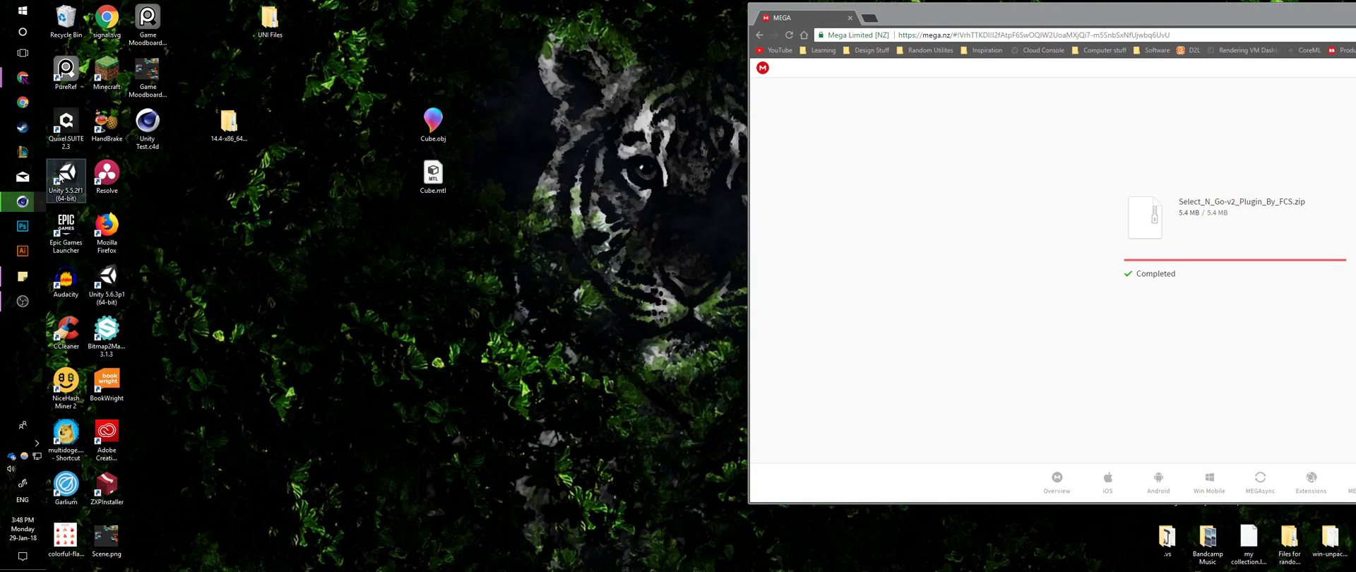
- Launch Unity 5.6.3p1 from the desktop and clear the browser window out of the way
{"action": "left_click", "coordinate": [106, 283]}
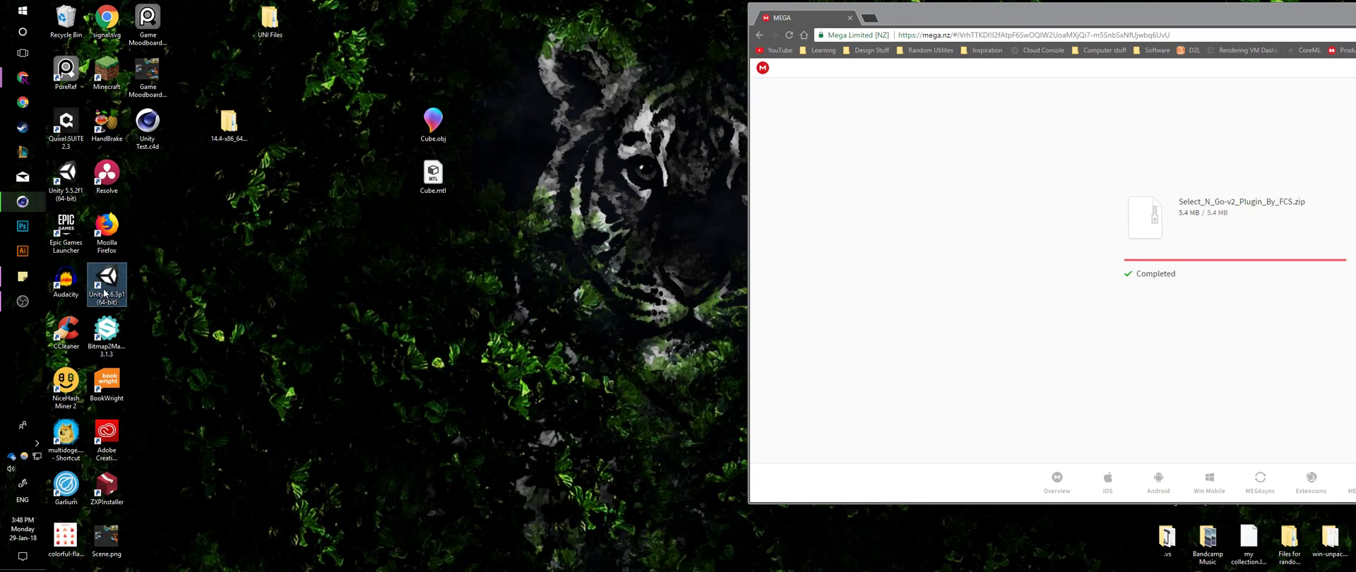
{"action": "double_click", "coordinate": [69, 179]}
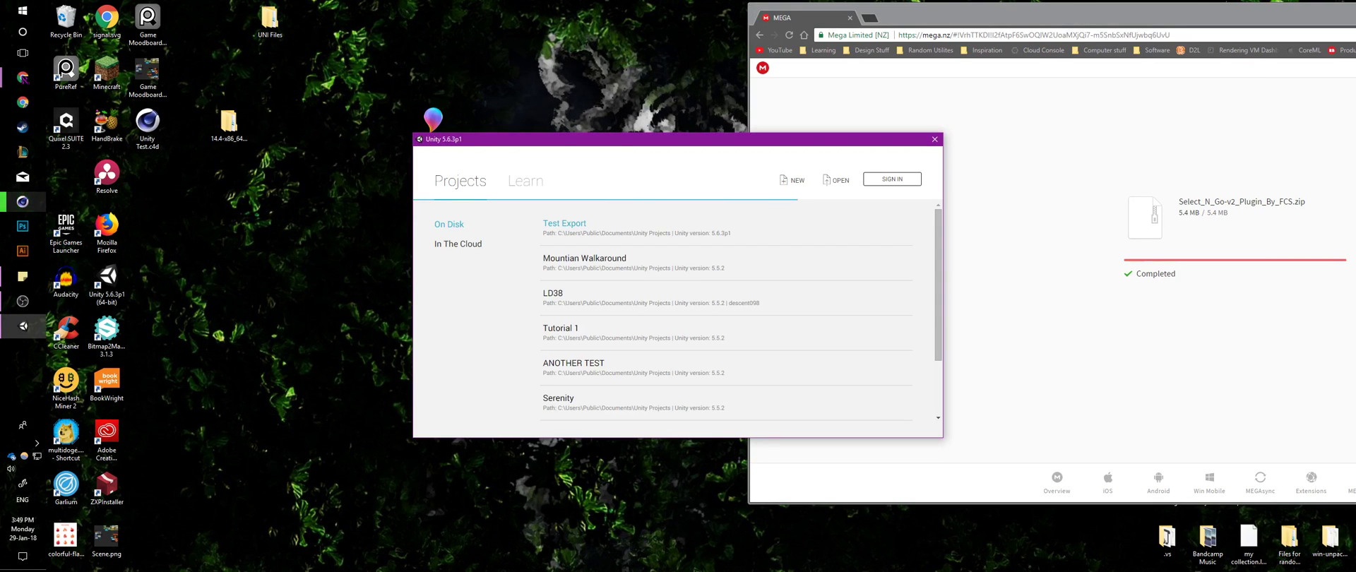
{"action": "left_click", "coordinate": [1355, 11]}
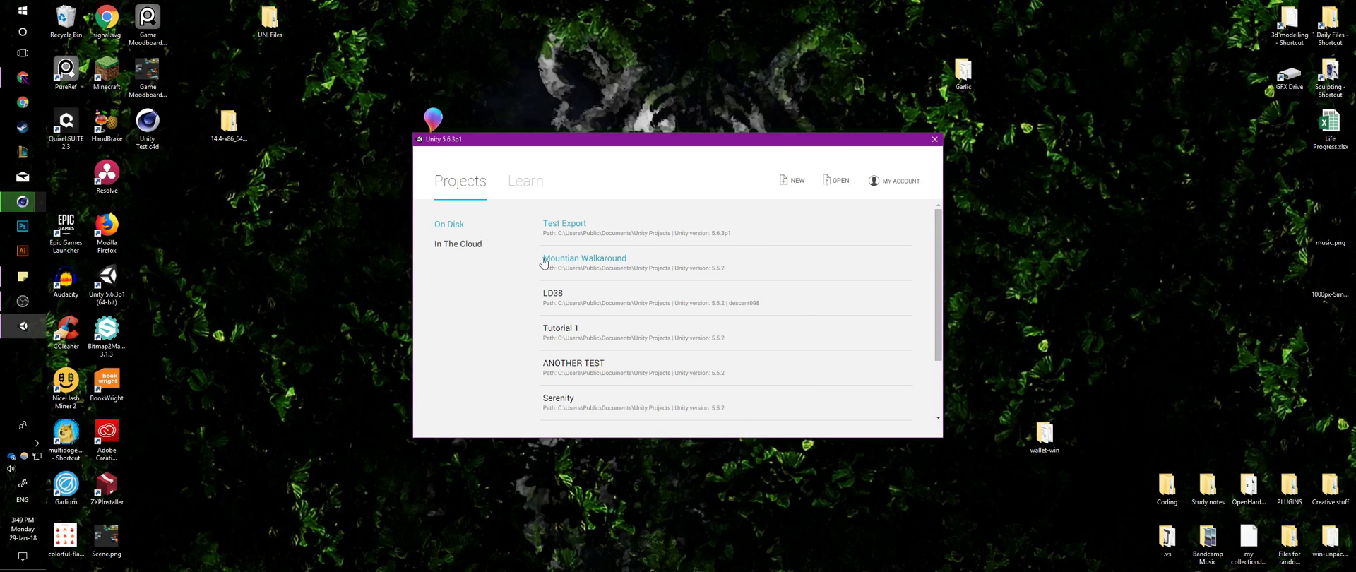
- Create a new 3D Unity project named "C4d Walkaround testing file"
{"action": "left_click", "coordinate": [797, 182]}
{"action": "left_click", "coordinate": [614, 258]}
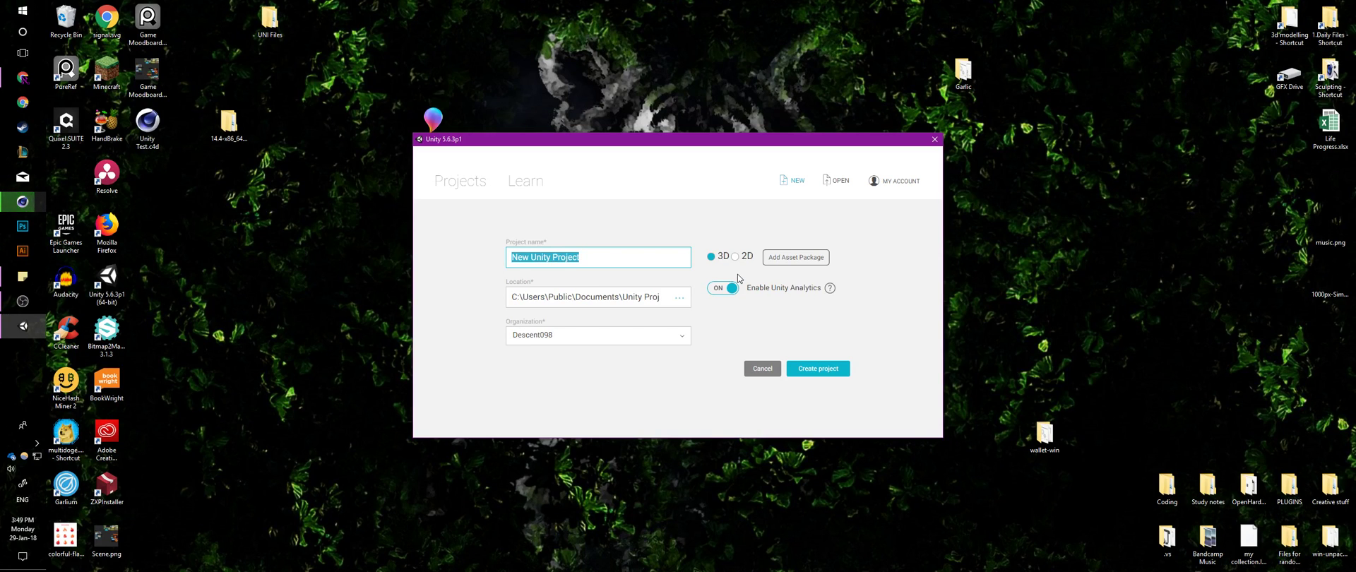
{"action": "type", "text": "C4d Walkaround testing file"}
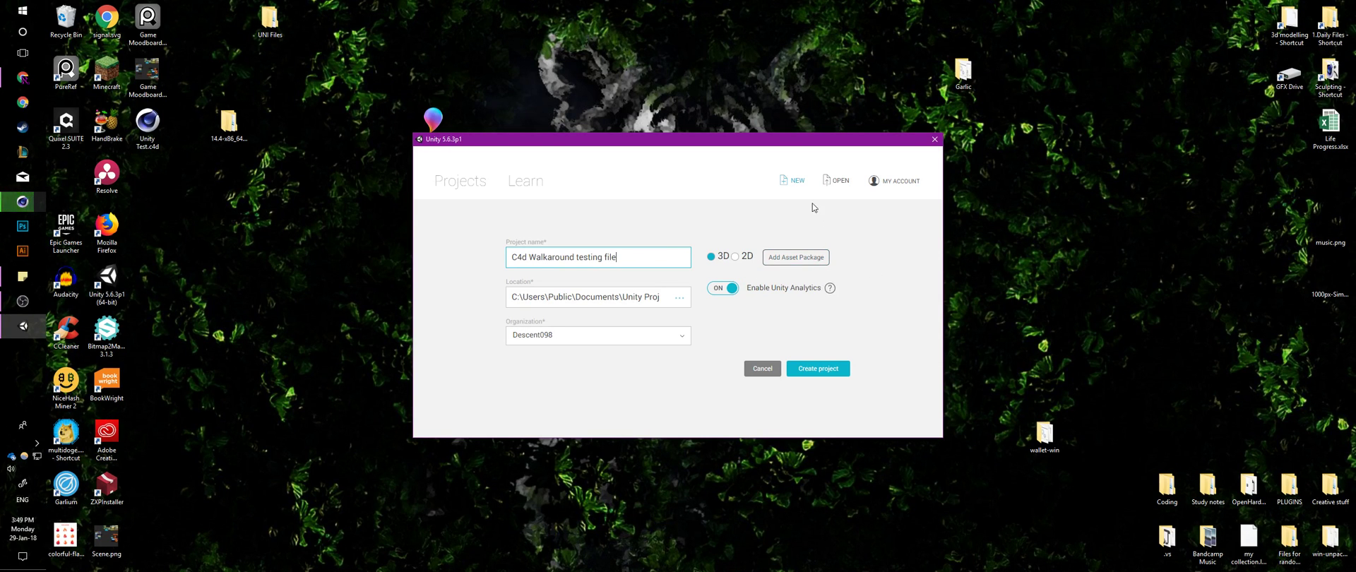
{"action": "left_click", "coordinate": [818, 368]}
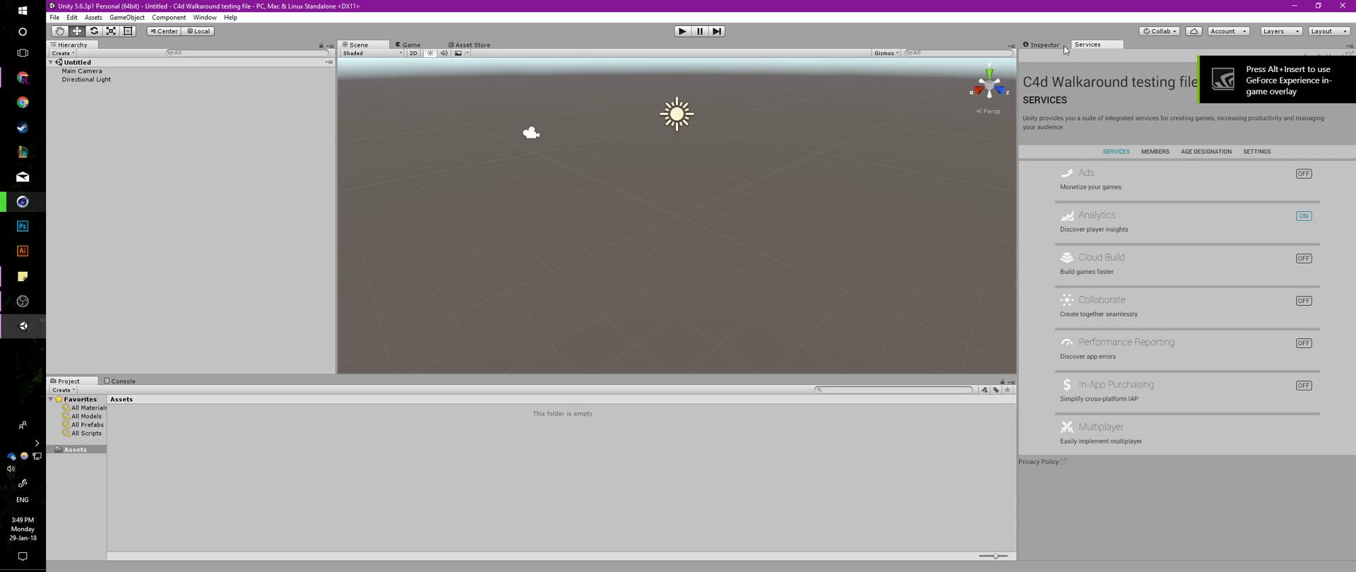
- Show the Inspector, move the Unity window aside, and import Cube.obj and Cube.mtl from the desktop into the project's Assets folder
{"action": "left_click", "coordinate": [1036, 46]}
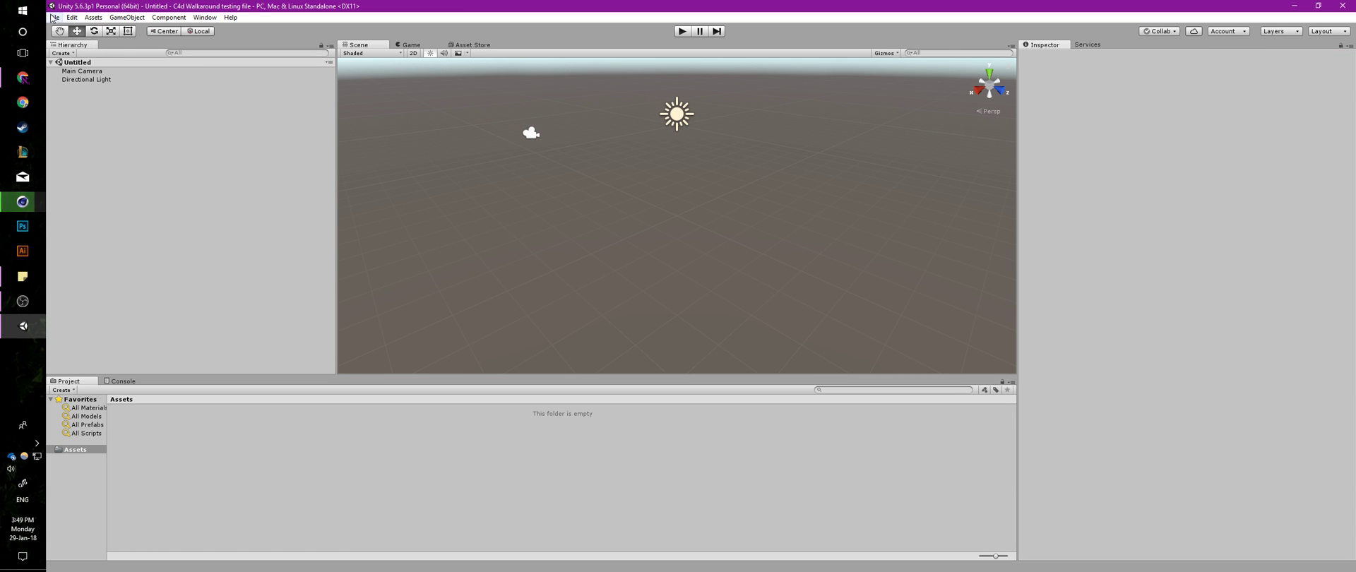
{"action": "left_click_drag", "start_coordinate": [170, 5], "coordinate": [671, 12]}
{"action": "left_click", "coordinate": [438, 126]}
{"action": "left_click", "coordinate": [433, 173], "text": "ctrl"}
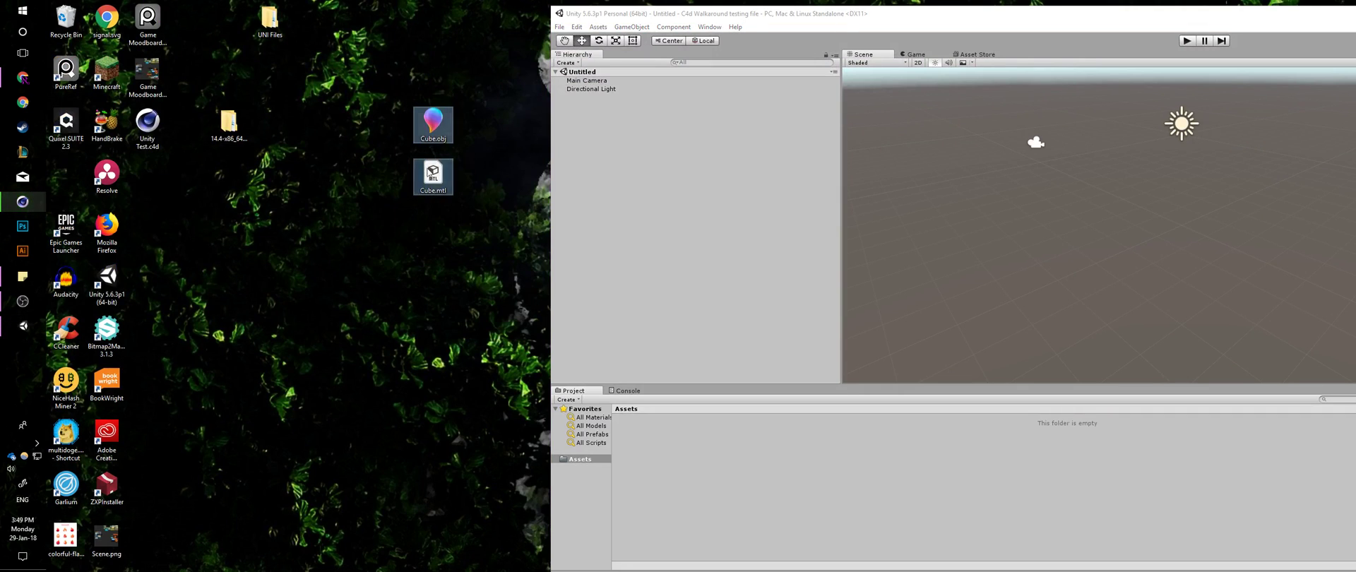
{"action": "left_click_drag", "start_coordinate": [434, 138], "coordinate": [733, 453]}
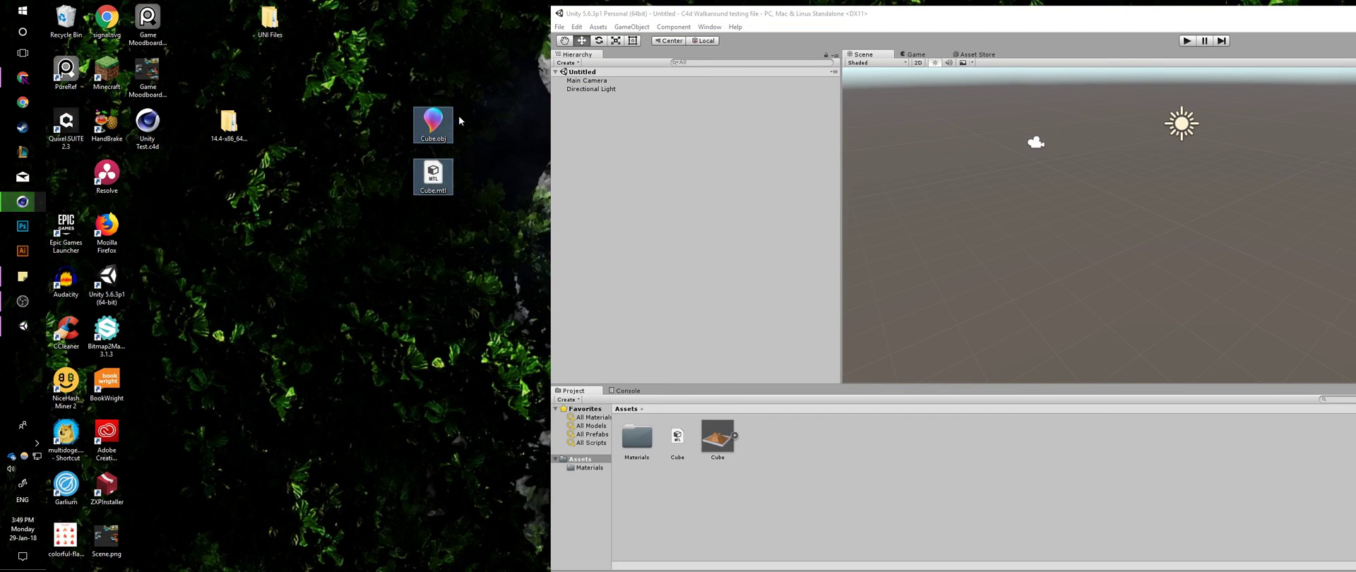
{"action": "left_click", "coordinate": [459, 195]}
{"action": "left_click_drag", "start_coordinate": [438, 208], "coordinate": [443, 198]}
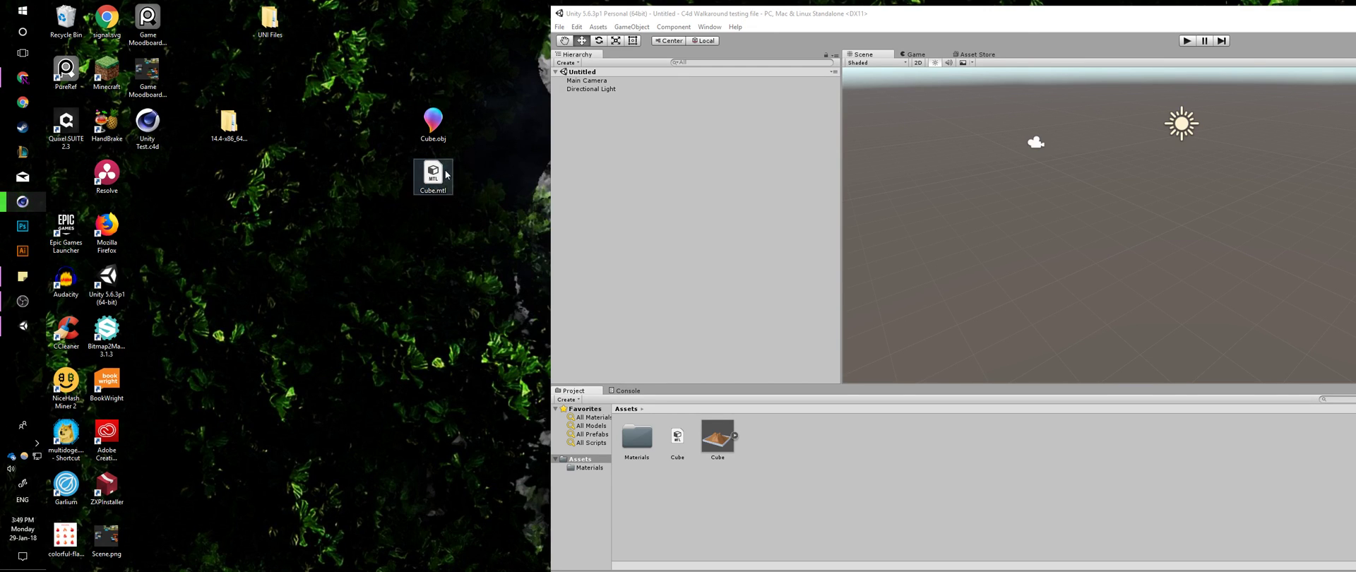
{"action": "mouse_move", "coordinate": [464, 166]}
{"action": "left_mouse_down"}
{"action": "mouse_move", "coordinate": [358, 226]}
{"action": "mouse_move", "coordinate": [464, 176]}
{"action": "left_mouse_up"}
{"action": "left_click_drag", "start_coordinate": [492, 95], "coordinate": [357, 168]}
{"action": "left_click", "coordinate": [476, 82]}
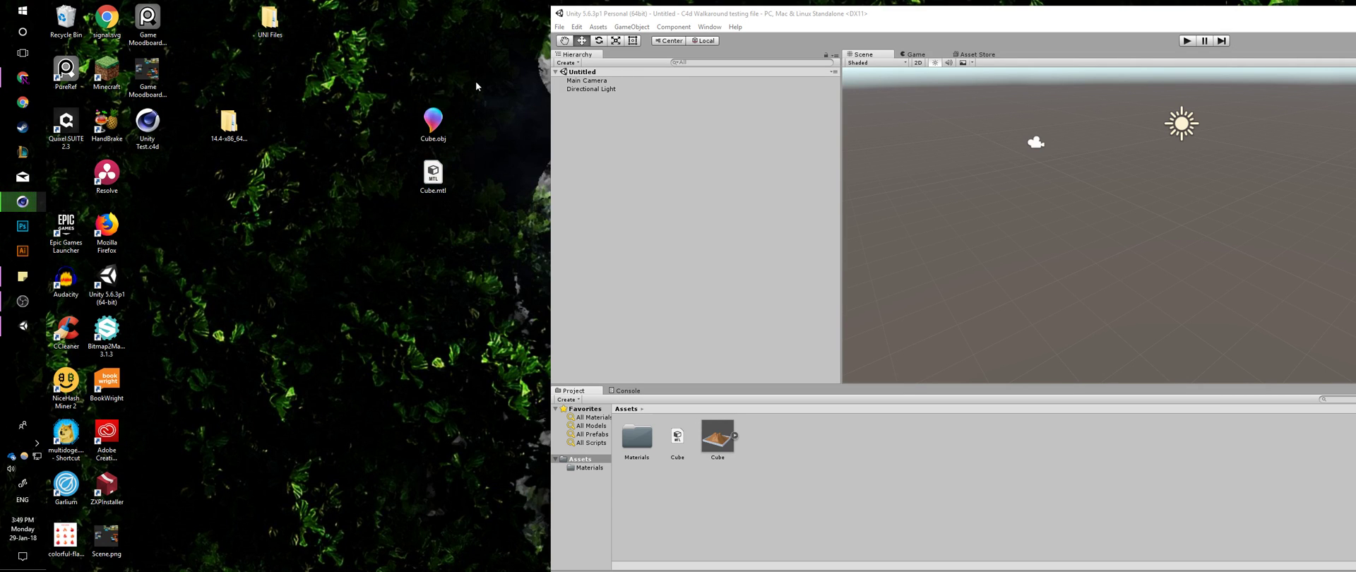
- Preview Cube.obj from the desktop in Paint 3D without its texture file, and close it without saving
{"action": "double_click", "coordinate": [433, 120]}
{"action": "left_click", "coordinate": [713, 398]}
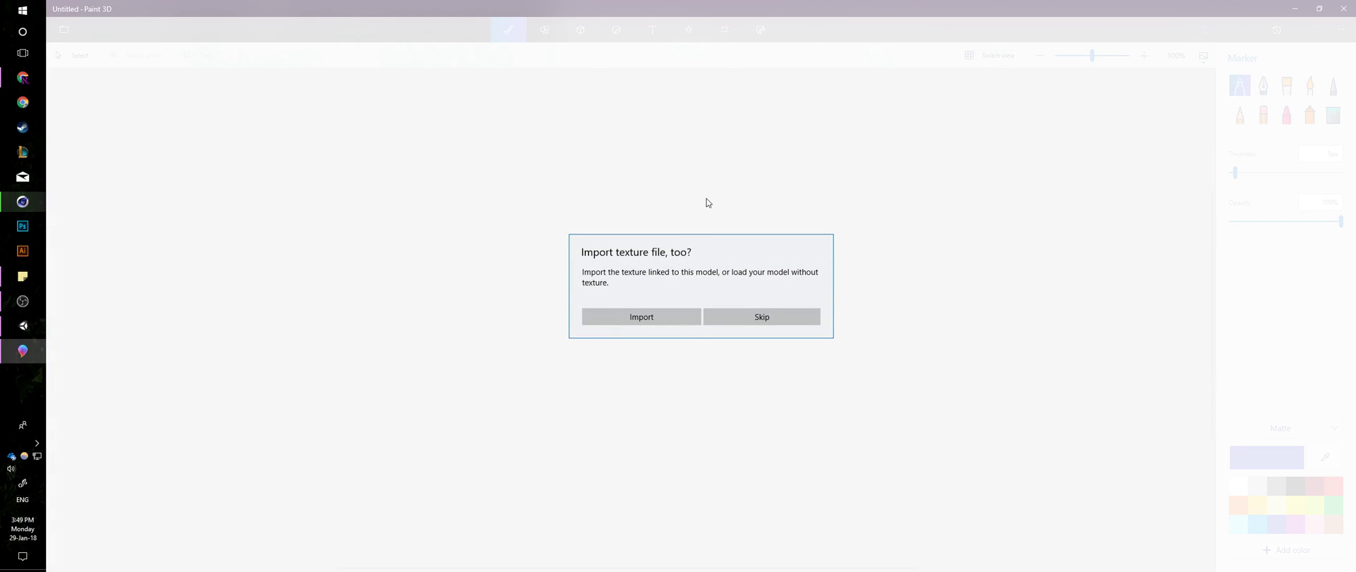
{"action": "left_click", "coordinate": [761, 321]}
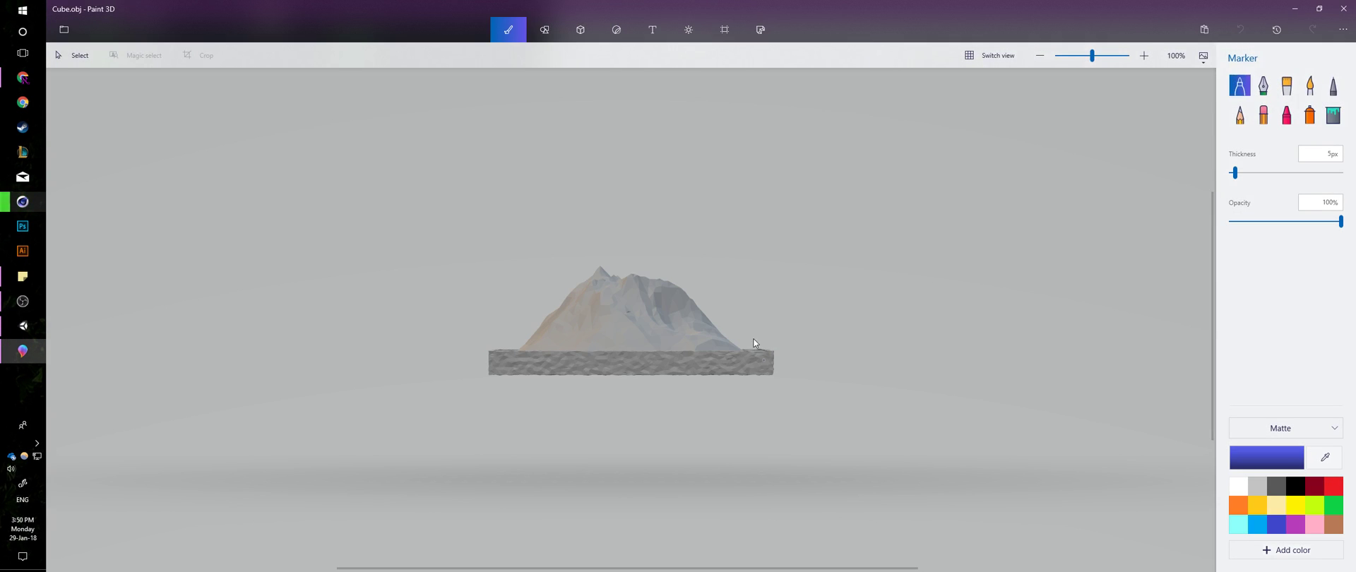
{"action": "left_click_drag", "start_coordinate": [681, 328], "coordinate": [703, 314]}
{"action": "left_click_drag", "start_coordinate": [631, 390], "coordinate": [615, 413]}
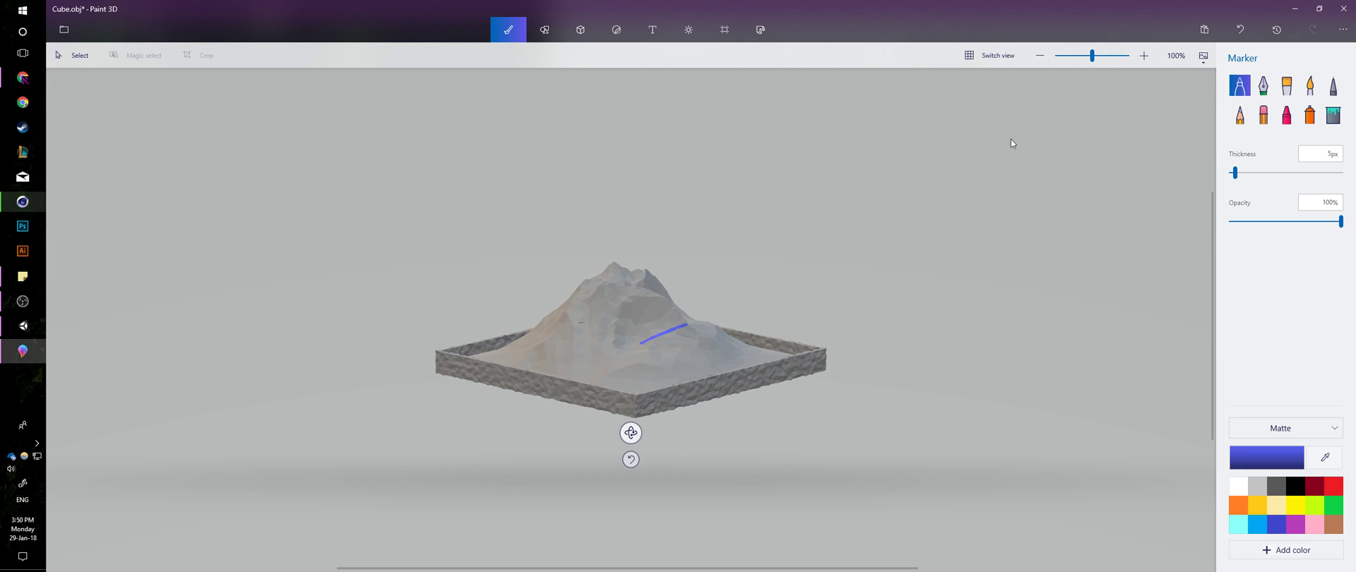
{"action": "left_click", "coordinate": [1344, 8]}
{"action": "left_click", "coordinate": [705, 312]}
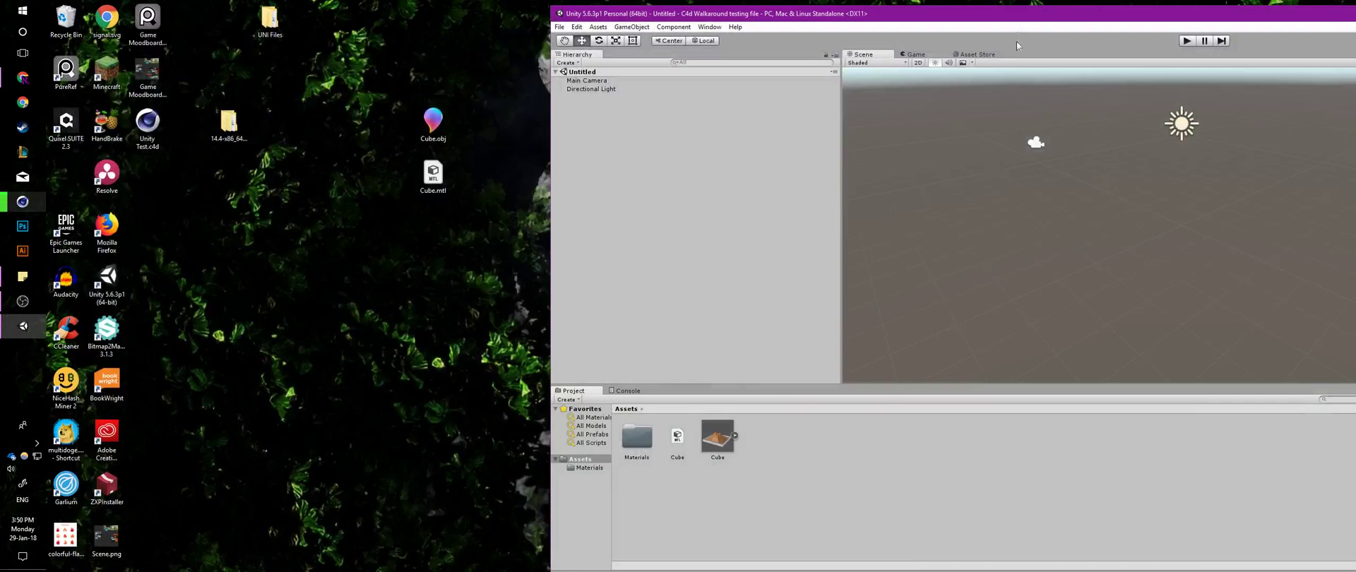
- Inspect the imported Cube model's settings in the maximized Unity window and compare it with the original in Cinema 4D, closing the Select N' Go window
{"action": "left_click_drag", "start_coordinate": [1018, 16], "coordinate": [606, 2]}
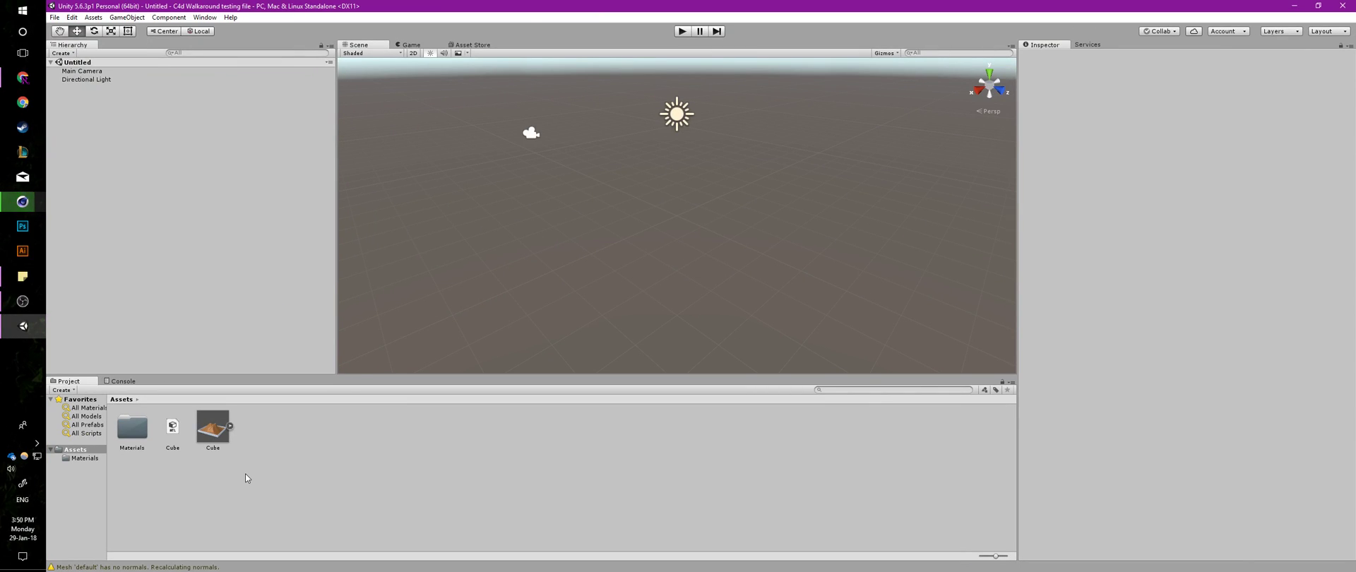
{"action": "left_click", "coordinate": [214, 433]}
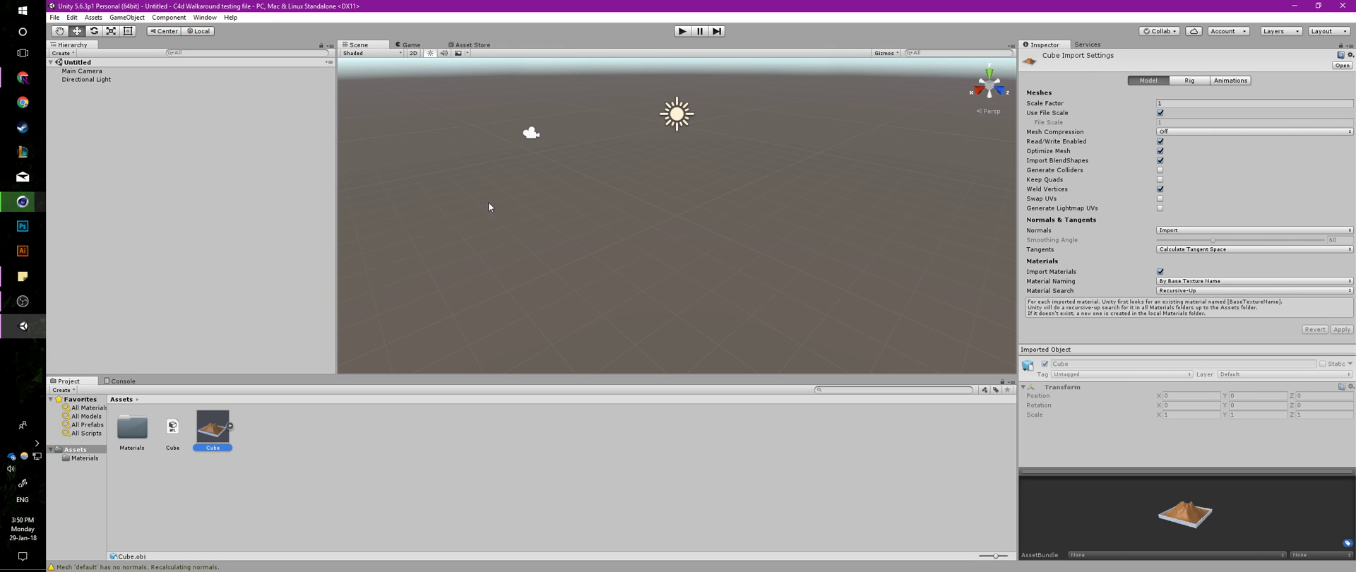
{"action": "key", "text": "alt+Tab"}
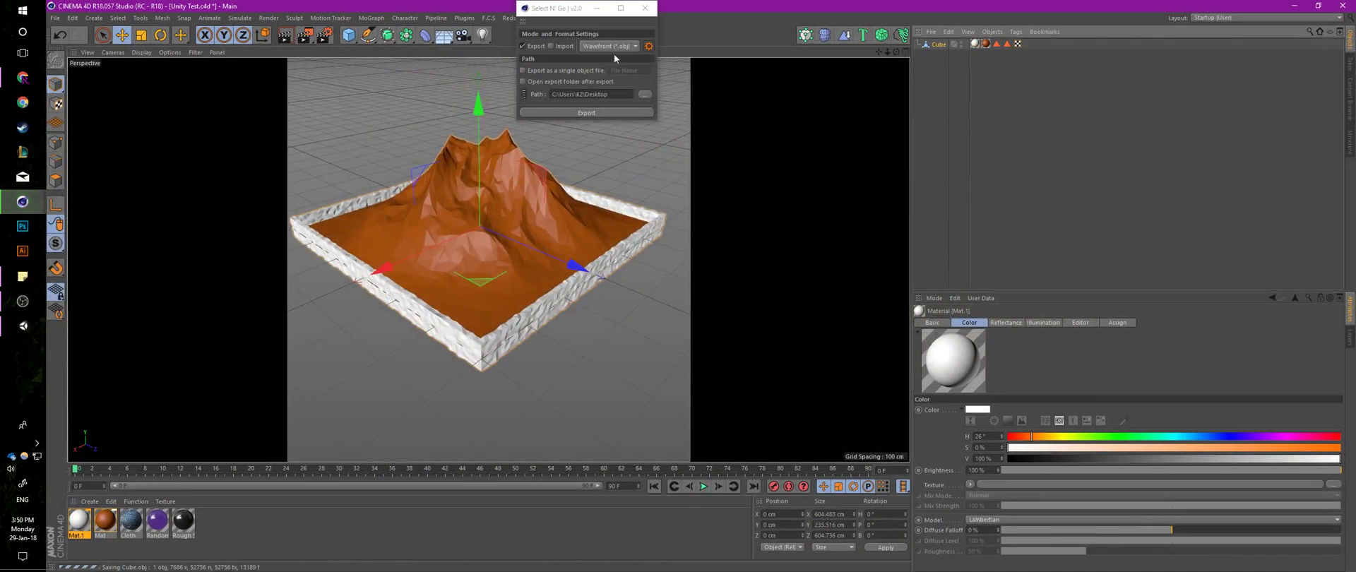
{"action": "left_click", "coordinate": [644, 8]}
{"action": "left_click", "coordinate": [1040, 72]}
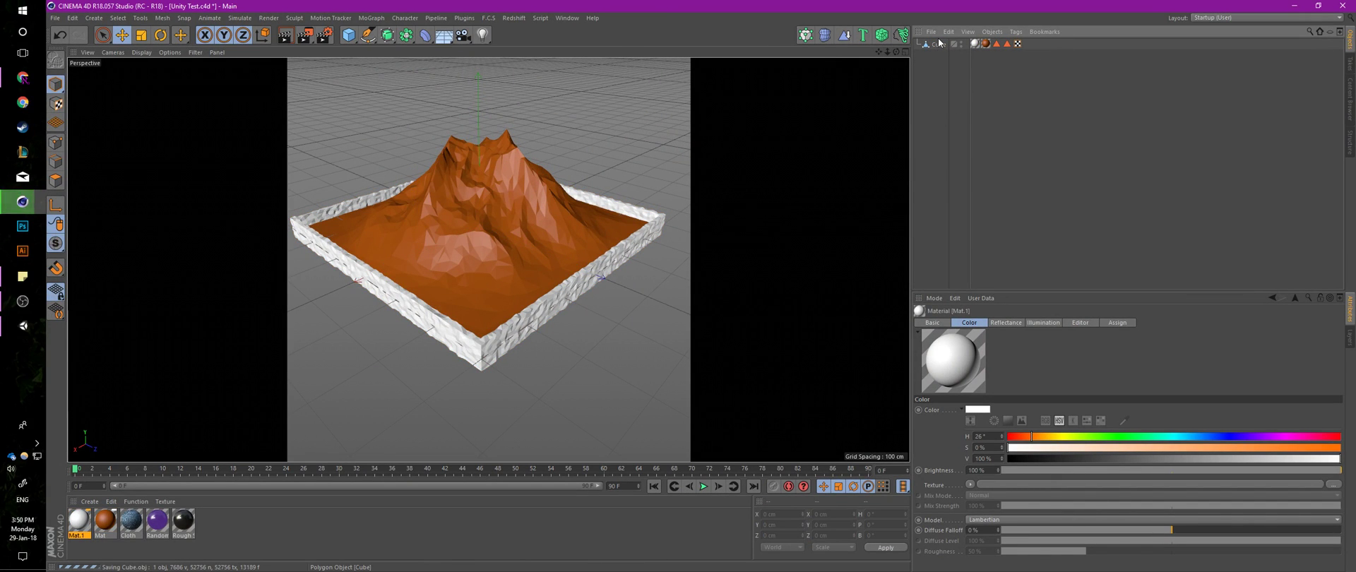
{"action": "left_click", "coordinate": [32, 336]}
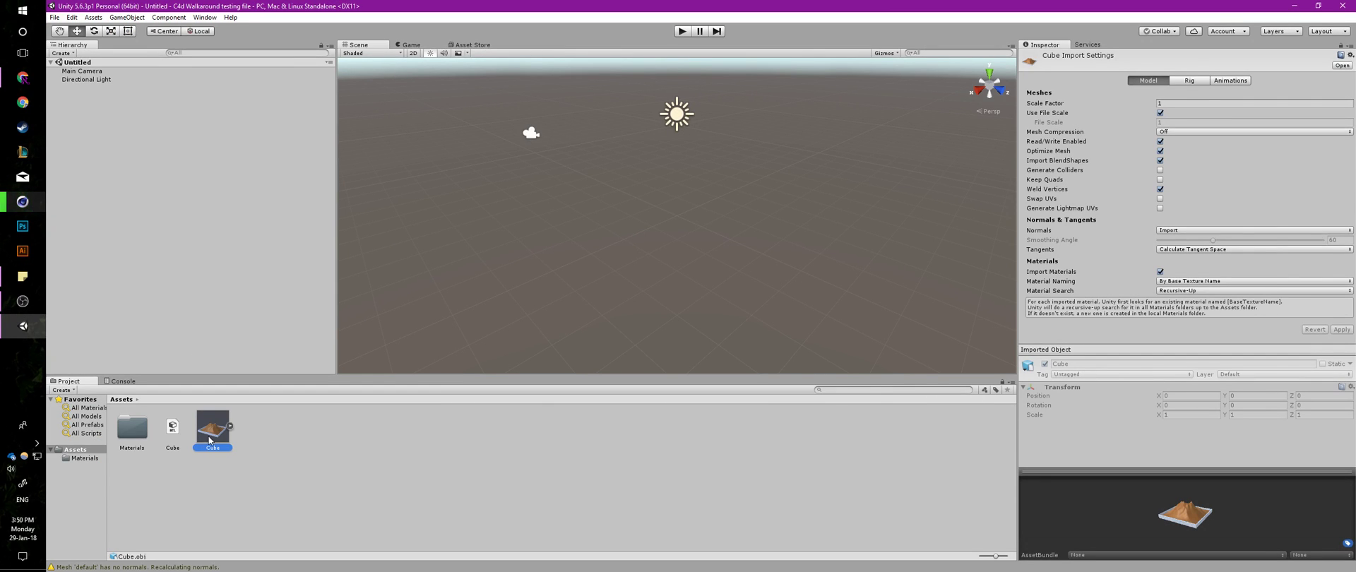
- Place the Cube model from the Assets folder into the Unity scene and frame it in a close view
{"action": "left_click_drag", "start_coordinate": [209, 441], "coordinate": [637, 212]}
{"action": "key", "text": "f"}
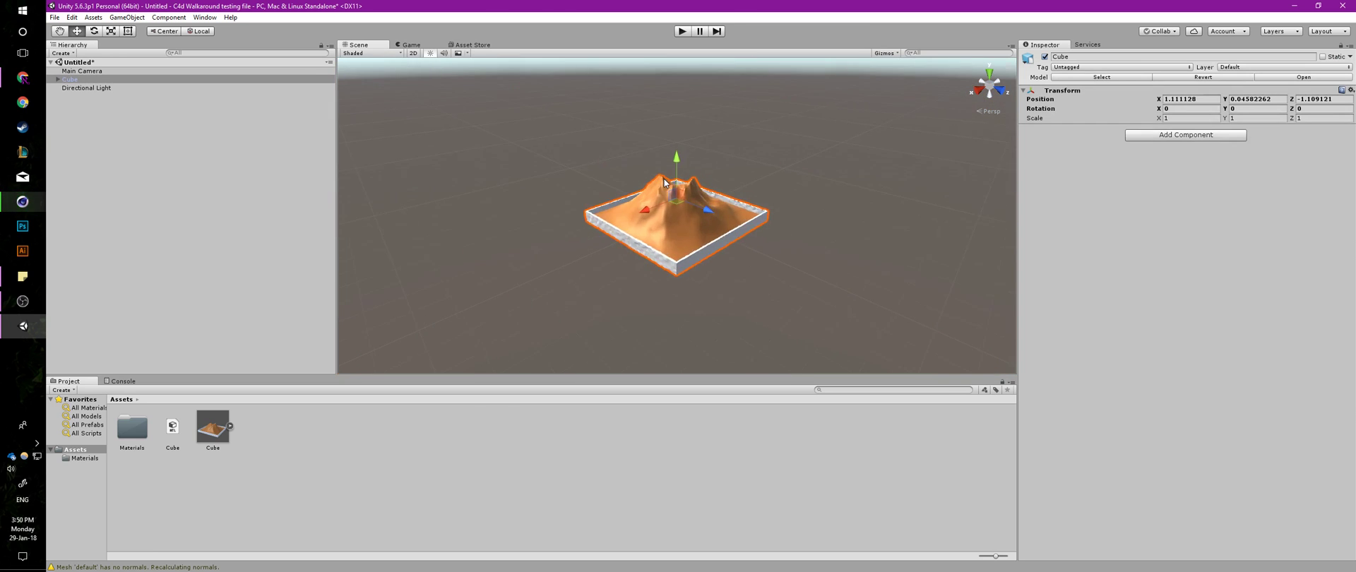
{"action": "scroll", "coordinate": [682, 213], "scroll_direction": "up", "scroll_amount": 10}
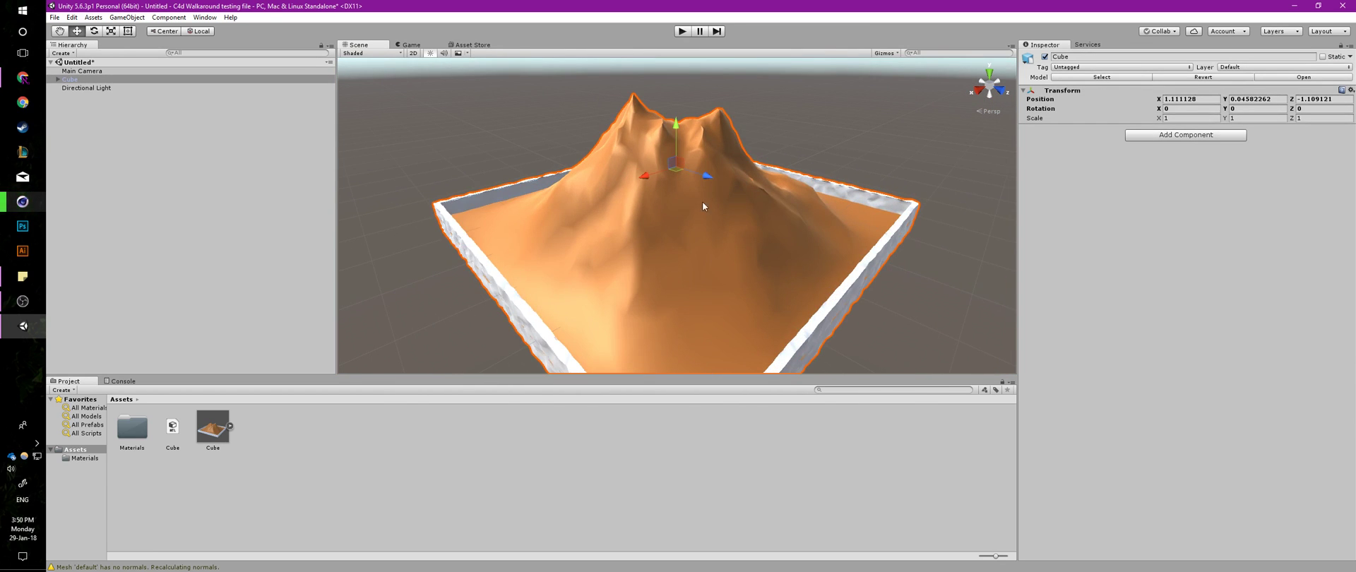
- In the Cube asset's import settings, set Normals to Calculate with a Smoothing Angle of 0, keep Tangents at Calculate Tangent Space, and apply
{"action": "left_click", "coordinate": [253, 448]}
{"action": "left_click", "coordinate": [213, 428]}
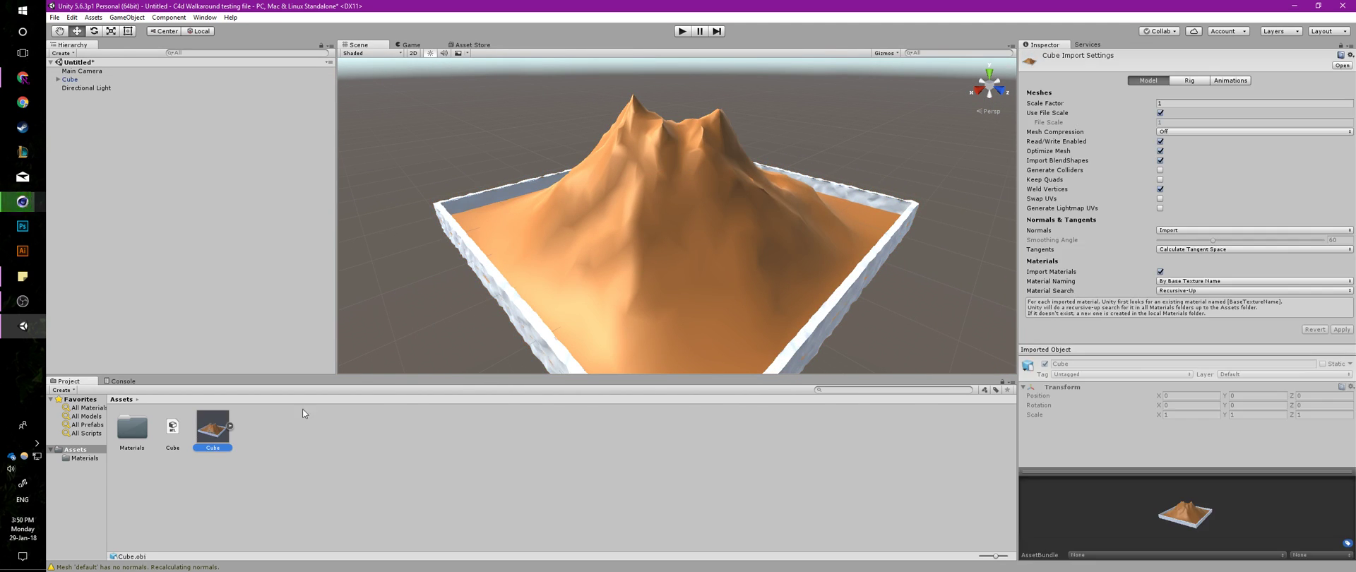
{"action": "left_click", "coordinate": [1194, 249]}
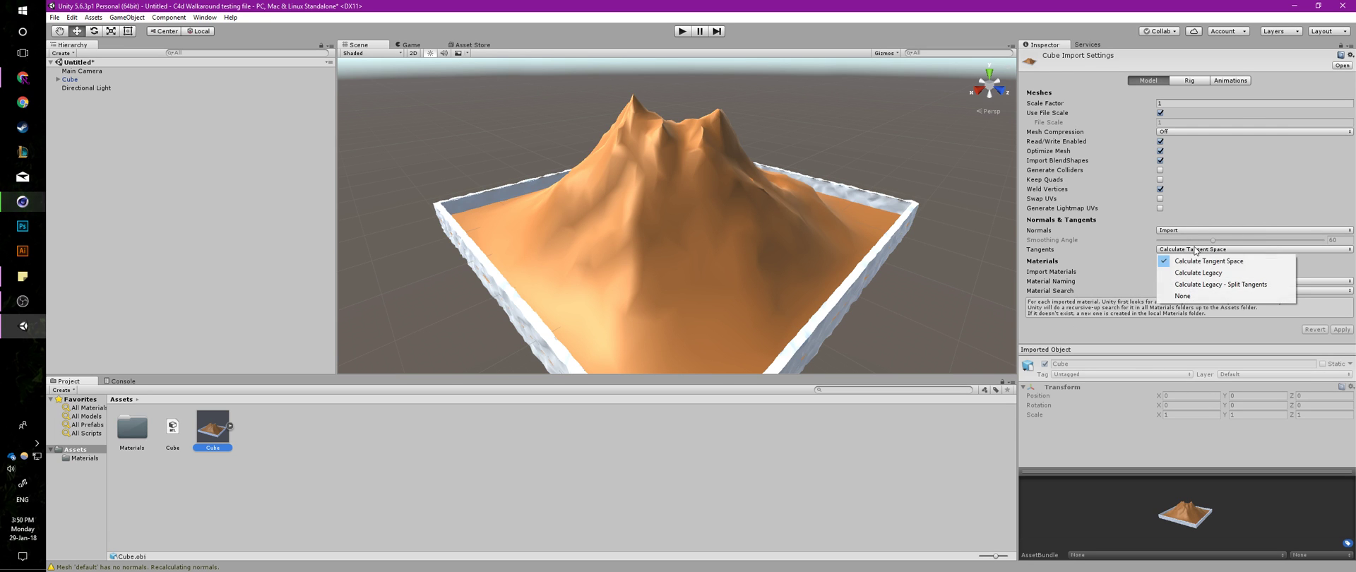
{"action": "left_click", "coordinate": [1194, 260]}
{"action": "left_click", "coordinate": [1193, 230]}
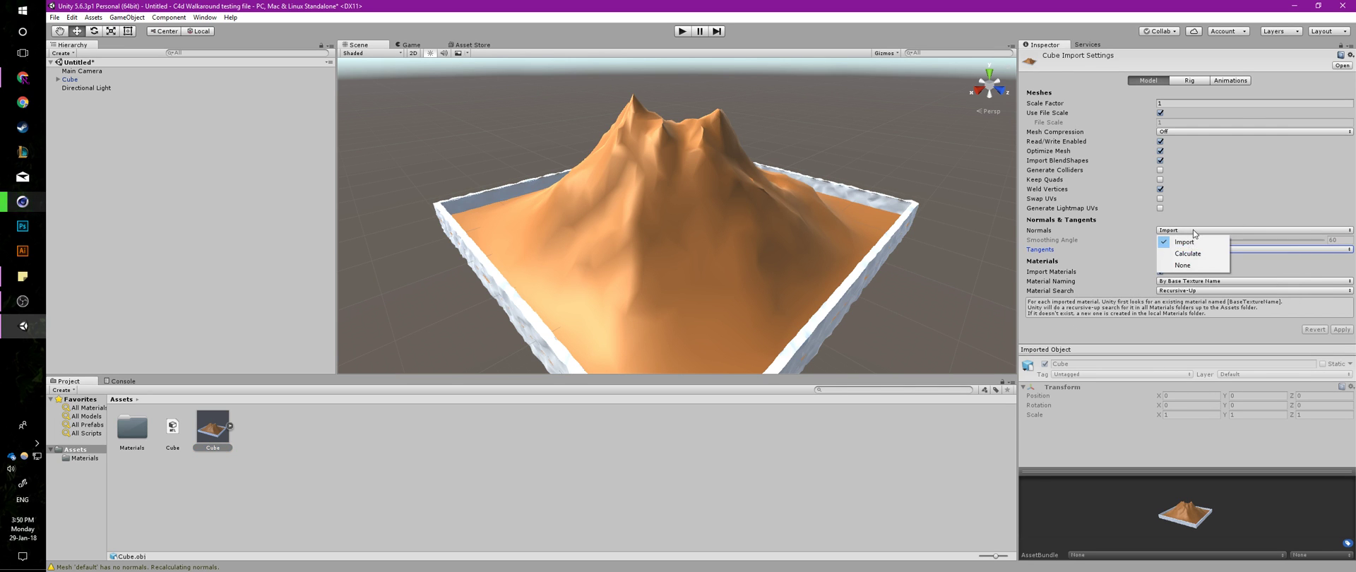
{"action": "left_click", "coordinate": [1196, 255]}
{"action": "left_click_drag", "start_coordinate": [1214, 240], "coordinate": [1183, 241]}
{"action": "left_click", "coordinate": [1342, 330]}
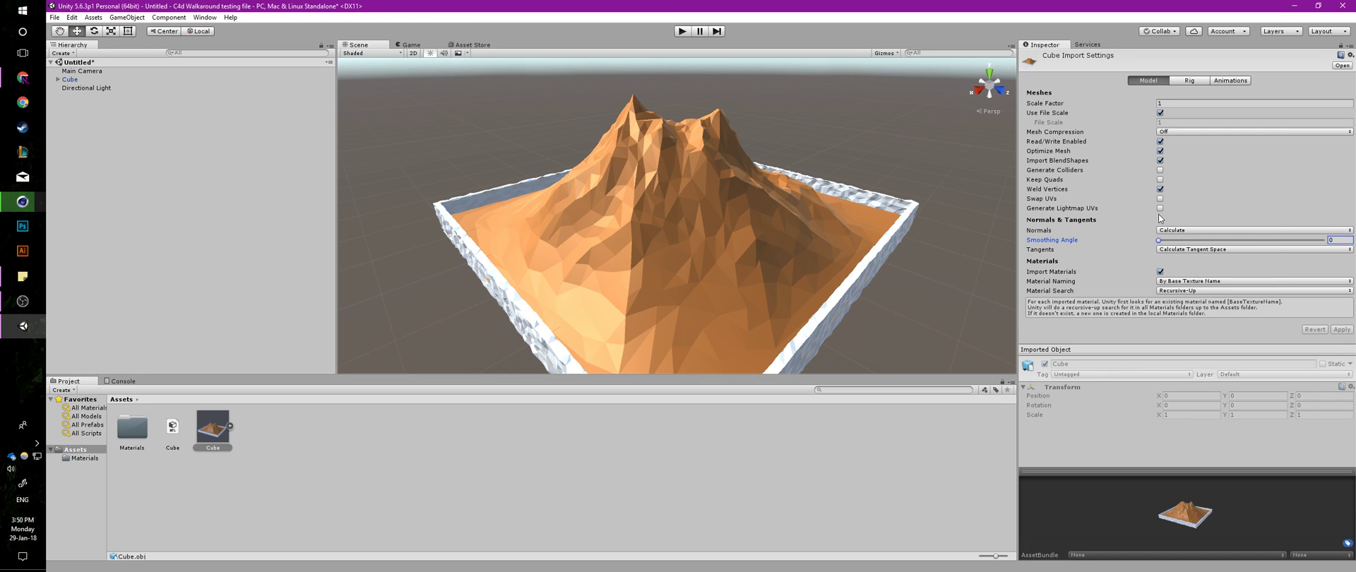
- Set the Cube asset's Material Naming to Model Name + Model's Material and apply the change
{"action": "left_click", "coordinate": [1218, 283]}
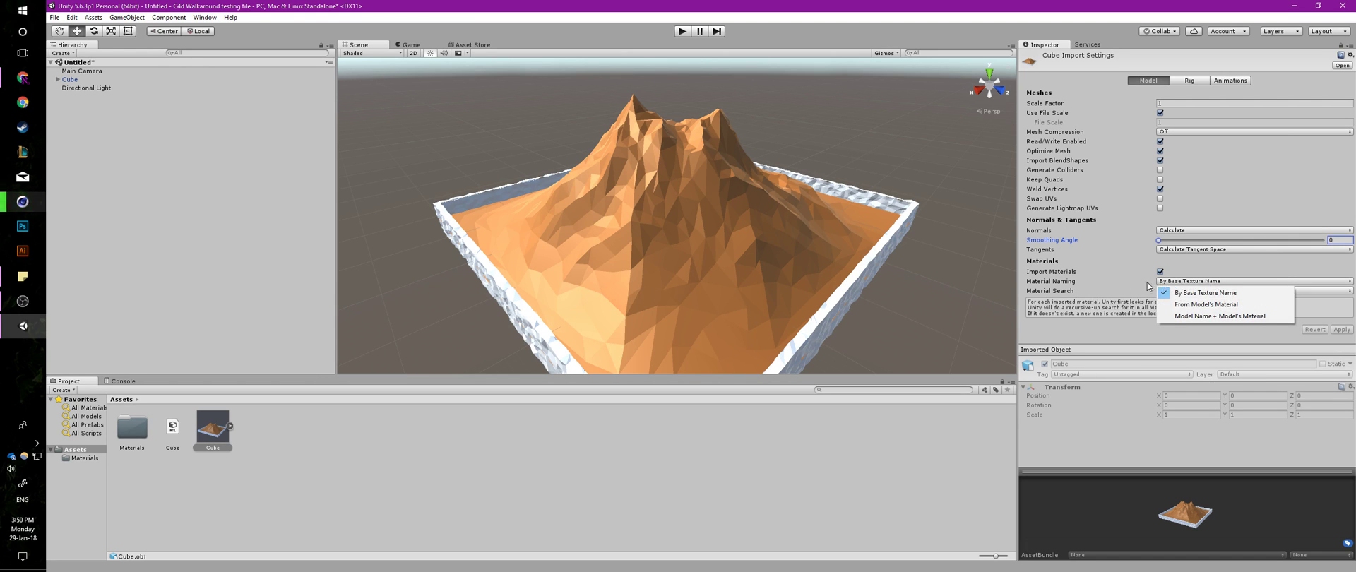
{"action": "left_click", "coordinate": [1206, 317]}
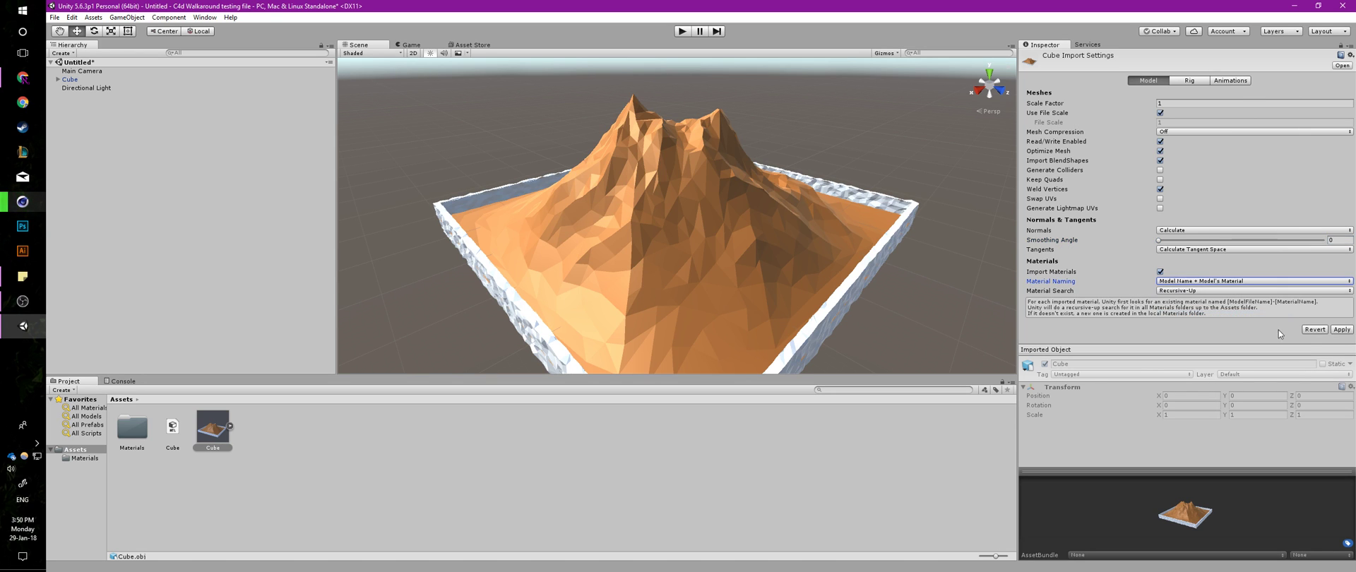
{"action": "left_click", "coordinate": [1342, 329]}
- Check the Cube's Rig and Animations settings, and enable and apply Generate Colliders and Generate Lightmap UVs in its model import settings
{"action": "left_click", "coordinate": [1190, 82]}
{"action": "left_click", "coordinate": [1227, 82]}
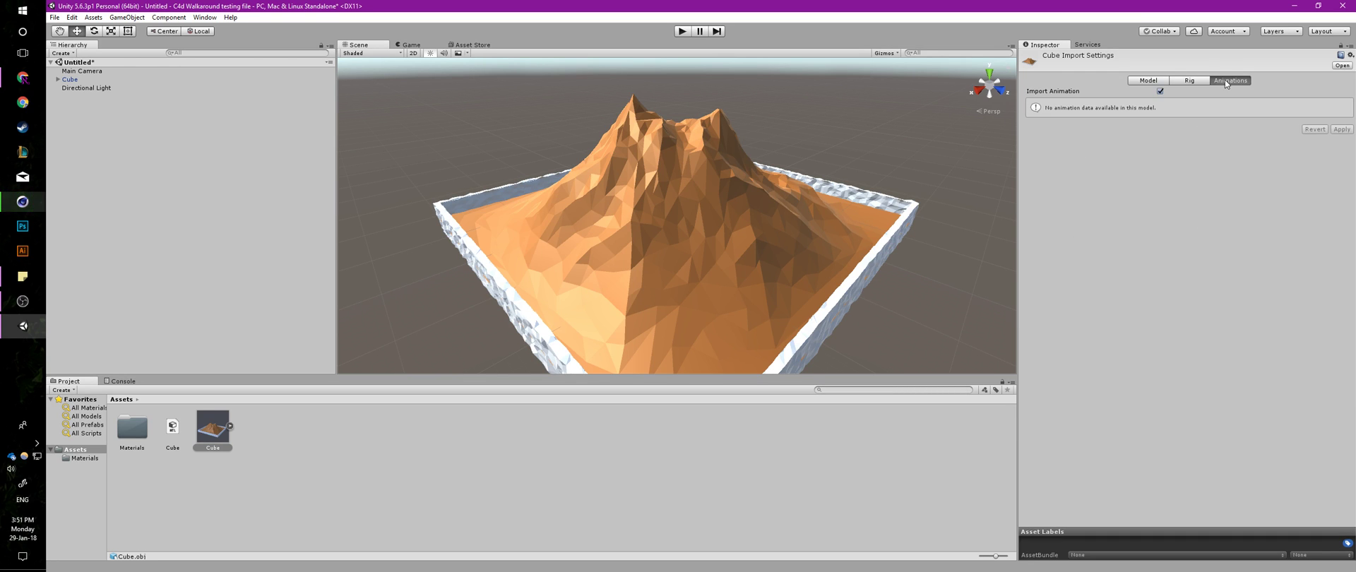
{"action": "left_click", "coordinate": [1145, 80]}
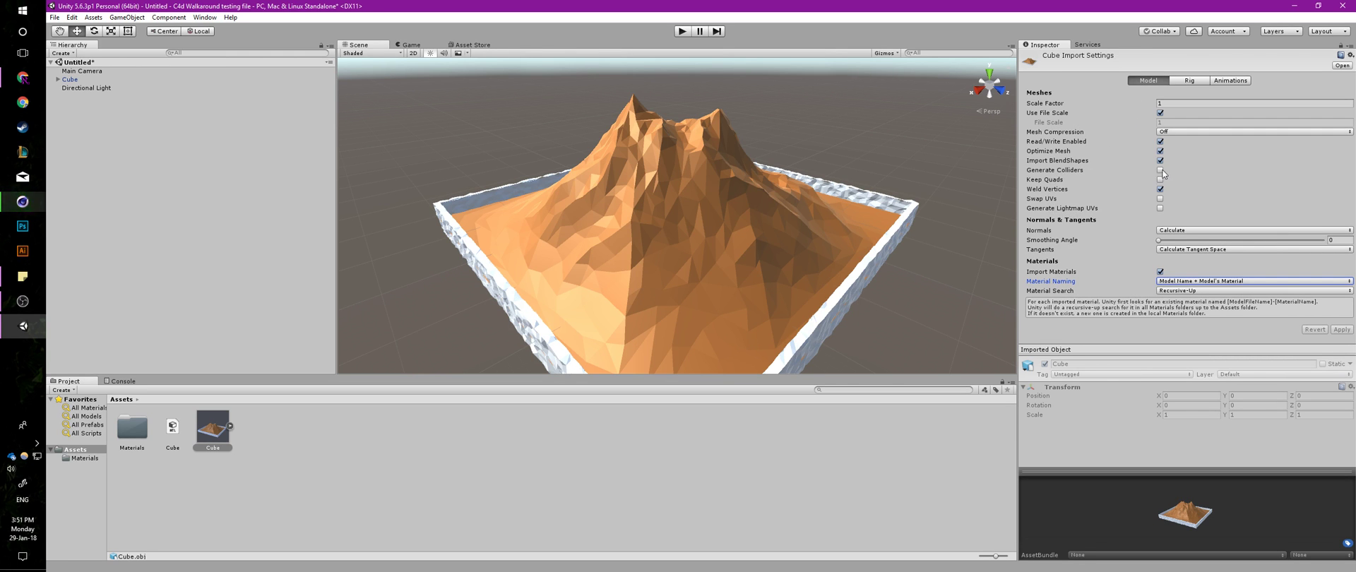
{"action": "left_click", "coordinate": [1160, 170]}
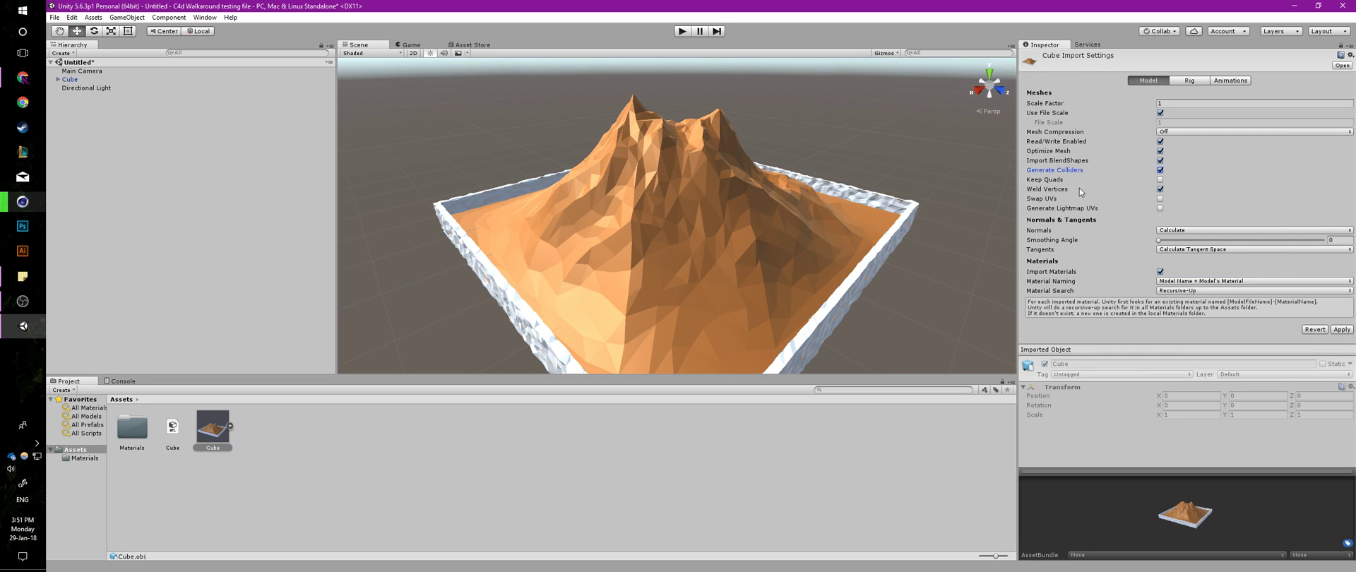
{"action": "left_click", "coordinate": [1160, 208]}
{"action": "left_click", "coordinate": [1046, 218]}
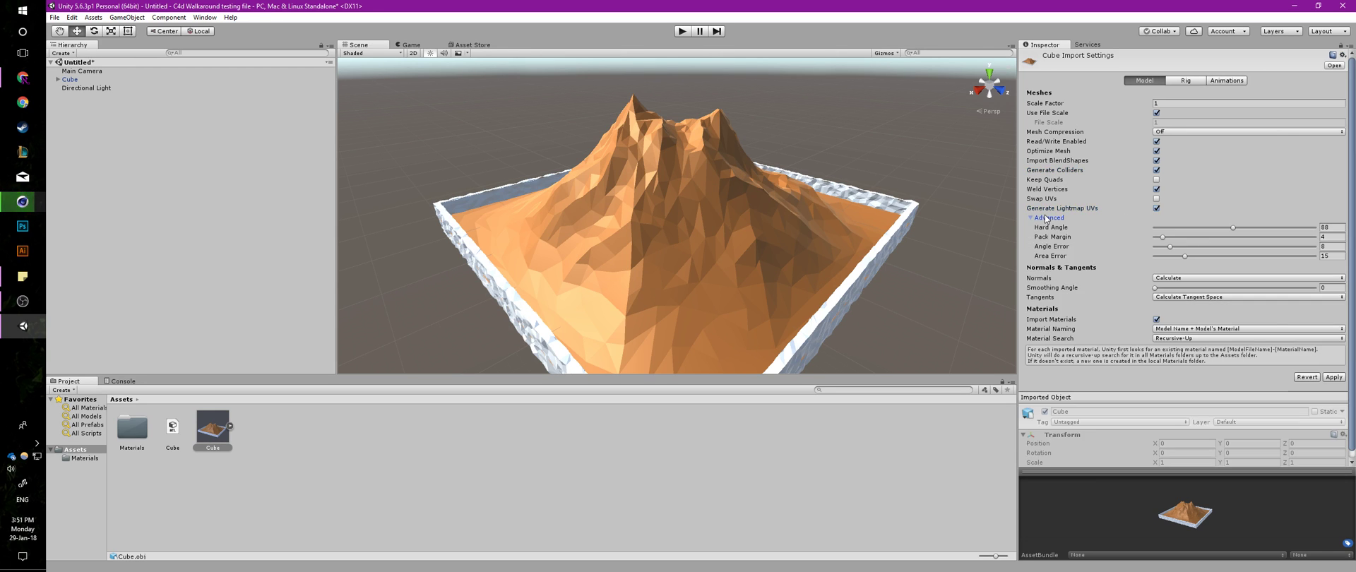
{"action": "left_click", "coordinate": [1047, 218]}
{"action": "left_click", "coordinate": [1342, 340]}
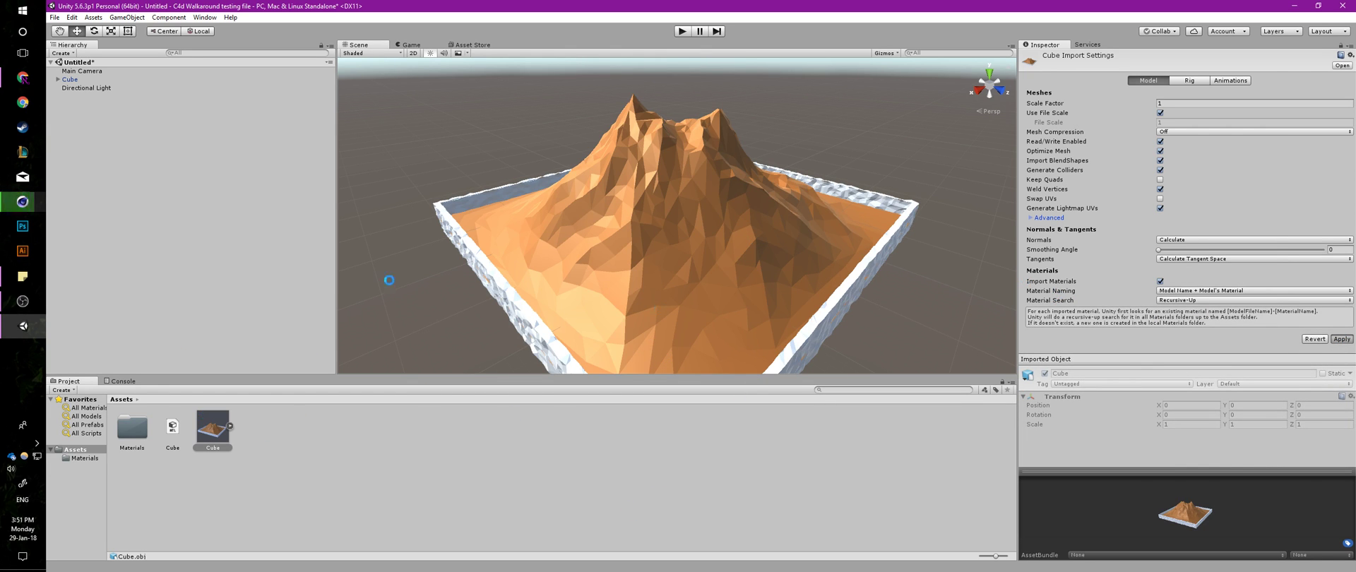
{"action": "left_click", "coordinate": [476, 441]}
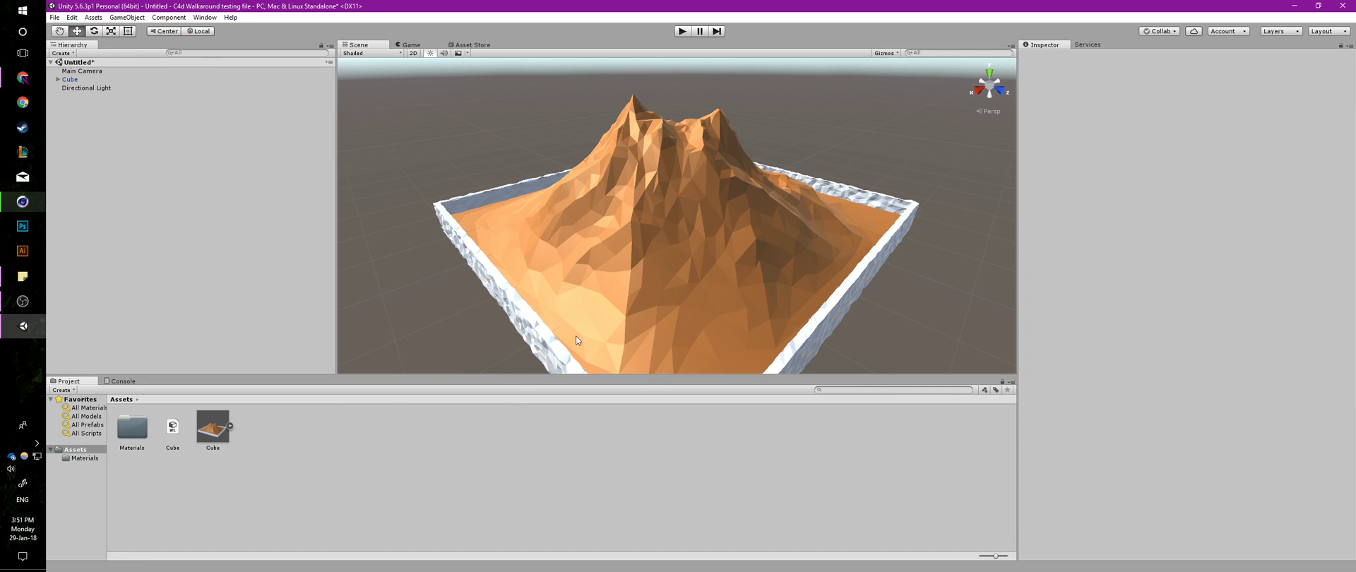
- Import the complete Characters standard asset package into the project's Assets folder
{"action": "left_click", "coordinate": [782, 221]}
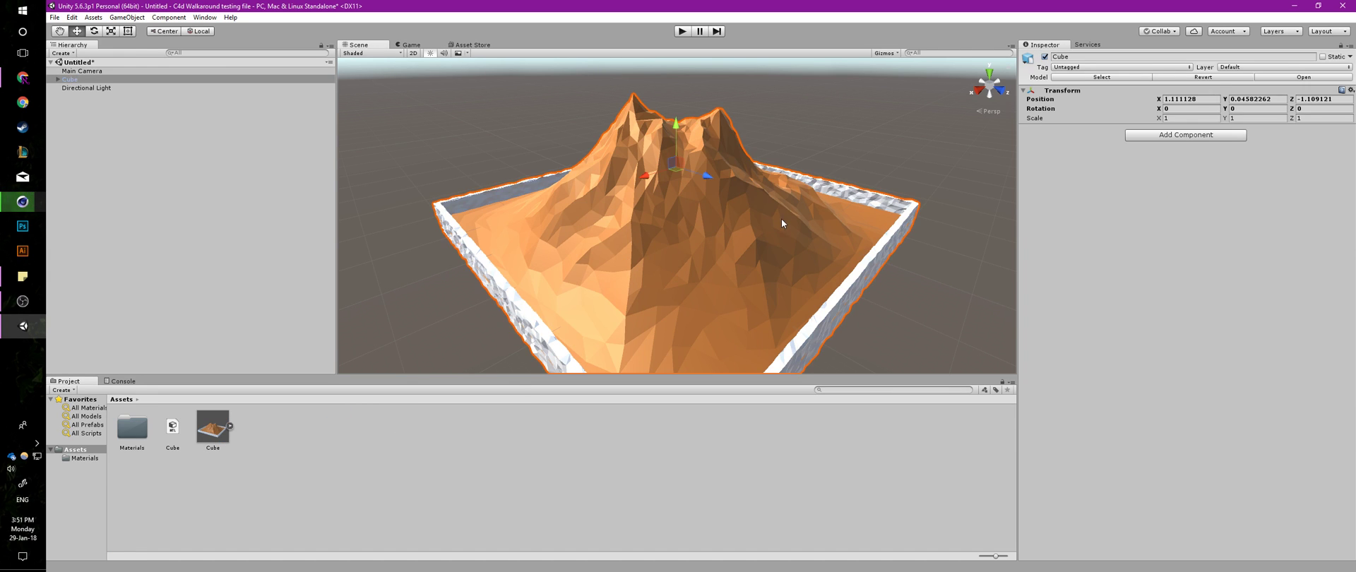
{"action": "left_click", "coordinate": [216, 147]}
{"action": "right_click", "coordinate": [343, 444]}
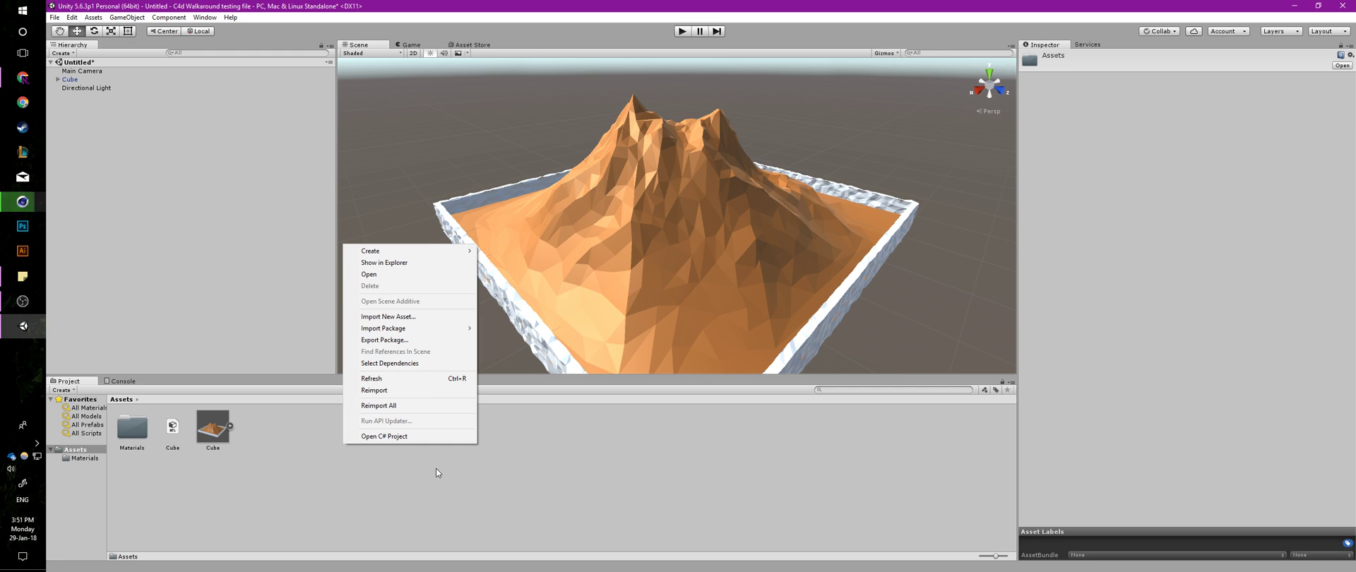
{"action": "mouse_move", "coordinate": [451, 327]}
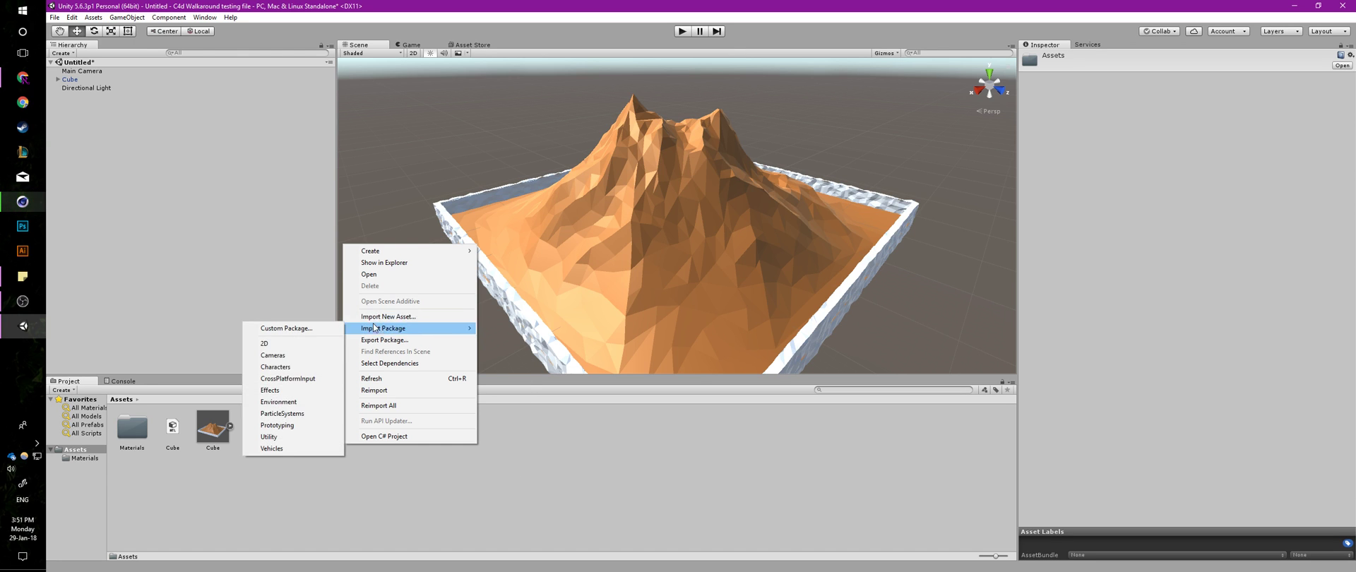
{"action": "mouse_move", "coordinate": [392, 331]}
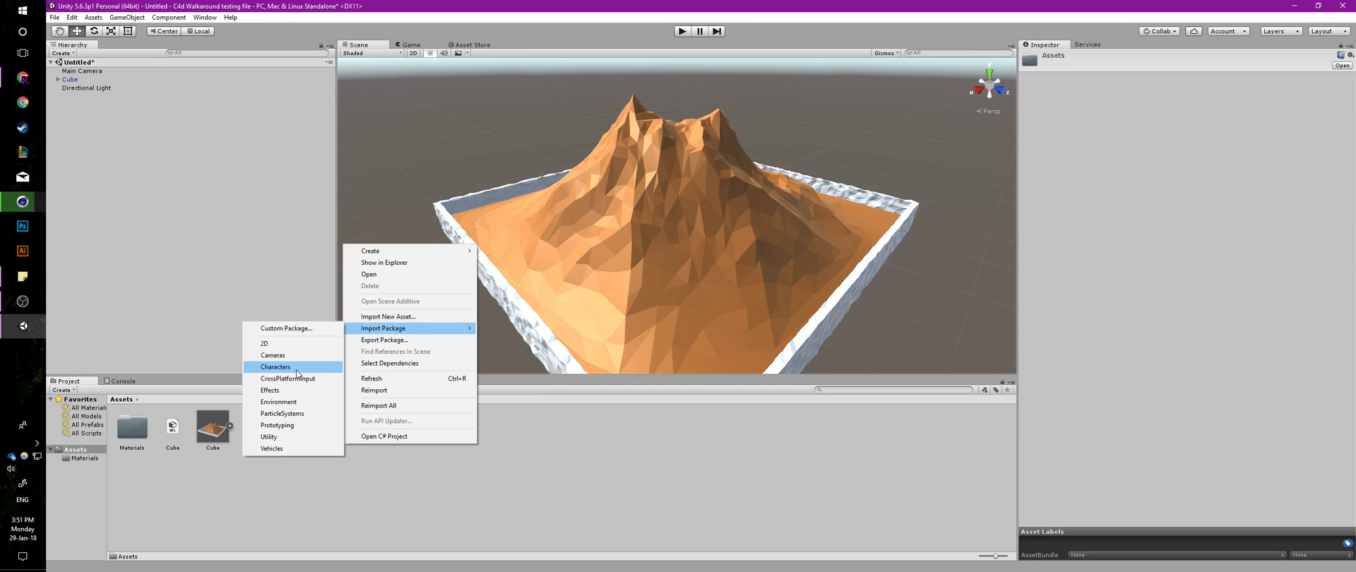
{"action": "right_click", "coordinate": [415, 513]}
{"action": "mouse_move", "coordinate": [480, 397]}
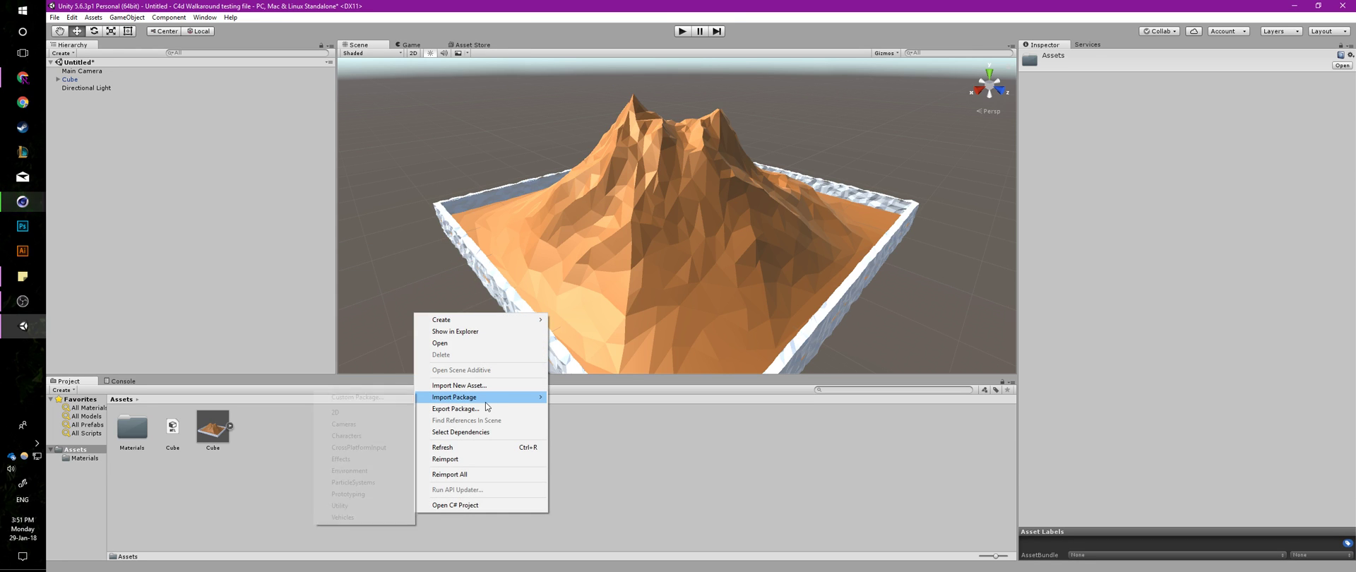
{"action": "left_click", "coordinate": [375, 435]}
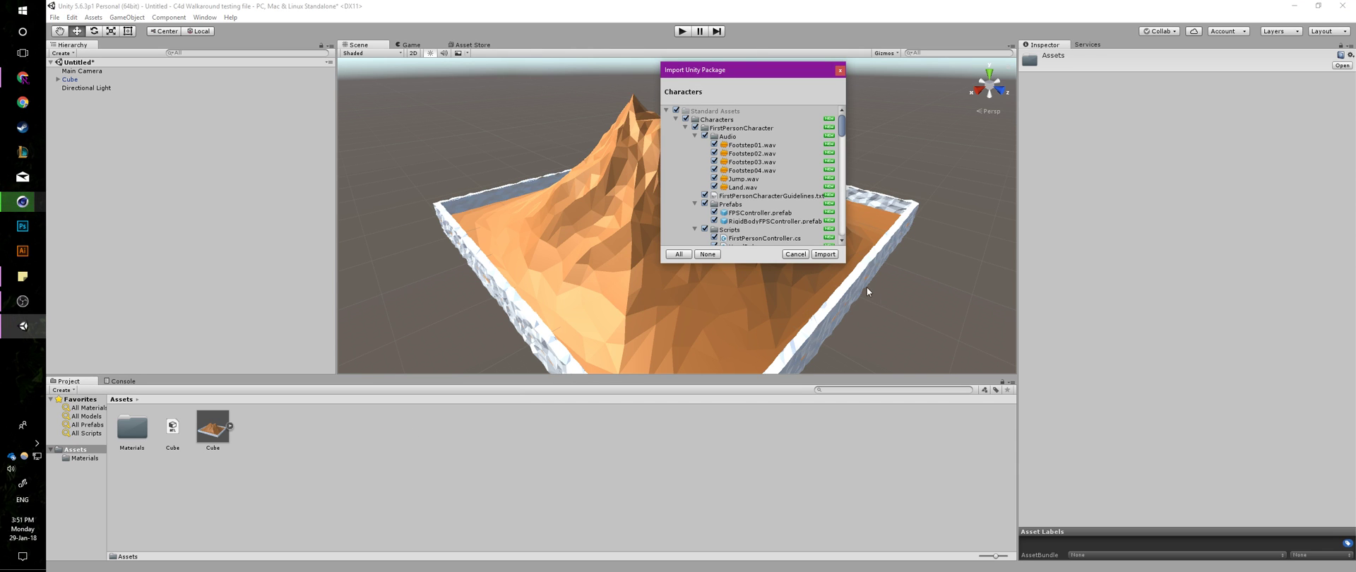
{"action": "scroll", "coordinate": [745, 205], "scroll_direction": "down", "scroll_amount": 5}
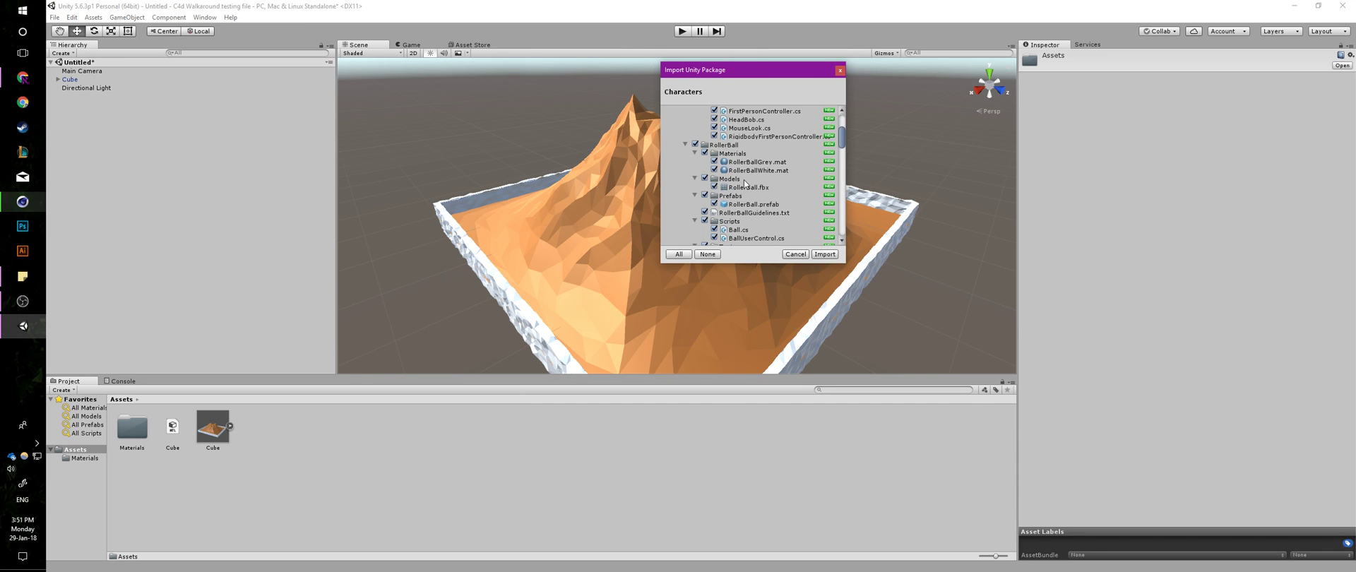
{"action": "scroll", "coordinate": [749, 191], "scroll_direction": "down", "scroll_amount": 10}
{"action": "left_click", "coordinate": [824, 254]}
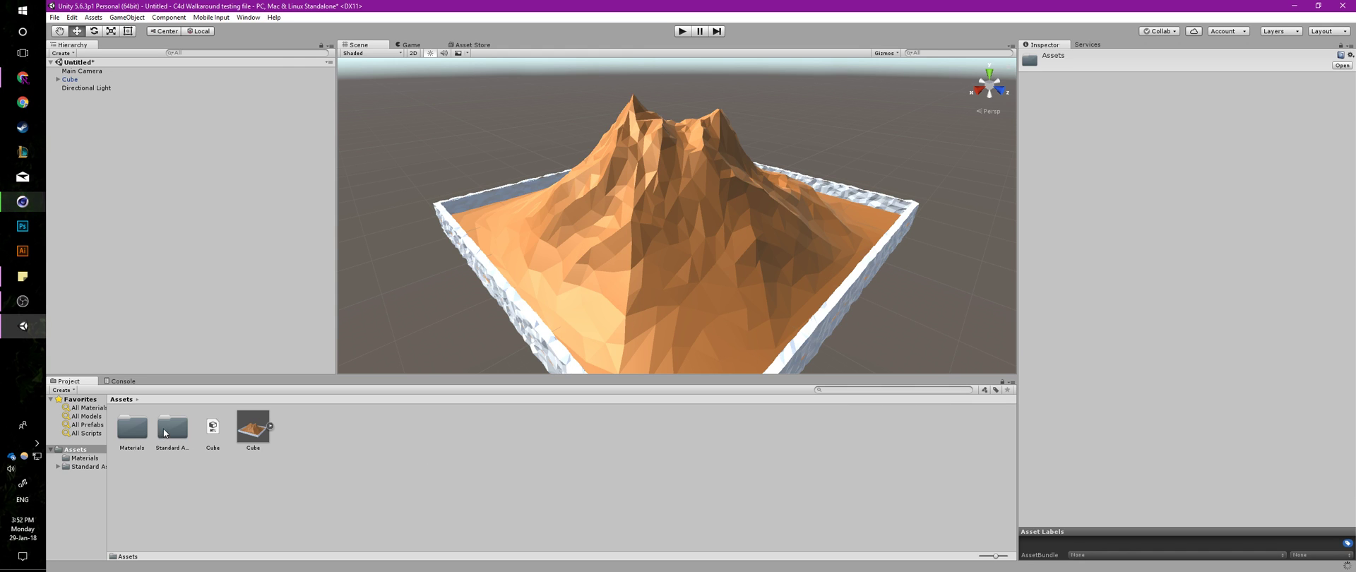
- Add the FPSController prefab from Standard Assets > Characters > FirstPersonCharacter > Prefabs to the scene at position 0, 0, 0
{"action": "double_click", "coordinate": [176, 425]}
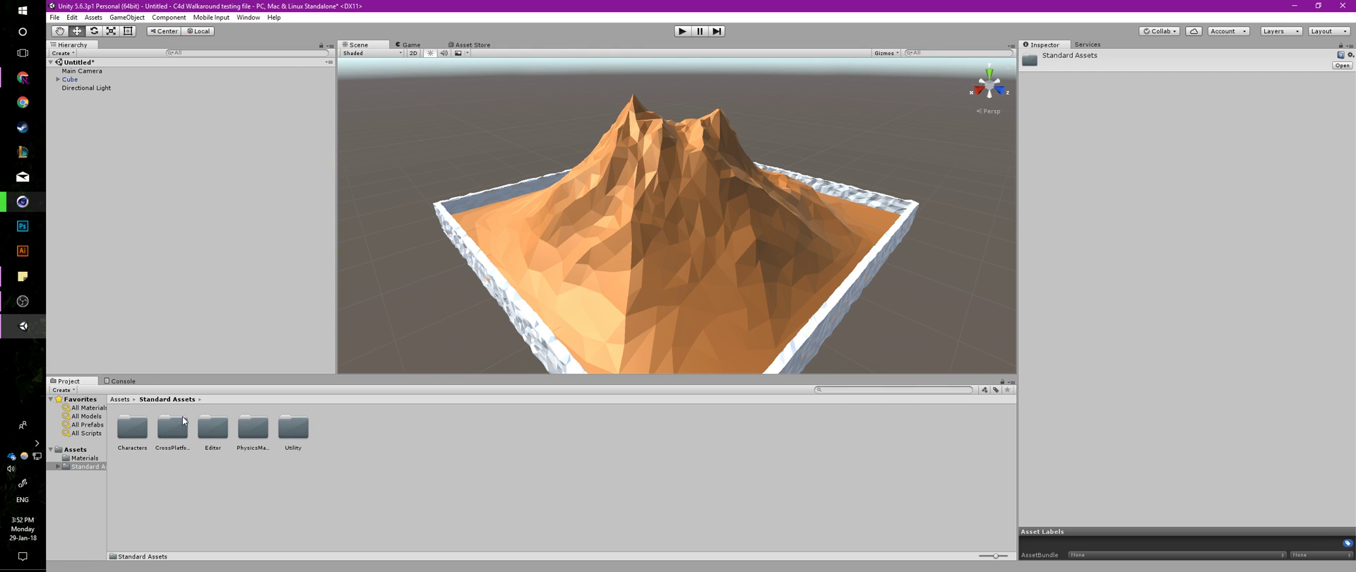
{"action": "double_click", "coordinate": [139, 439]}
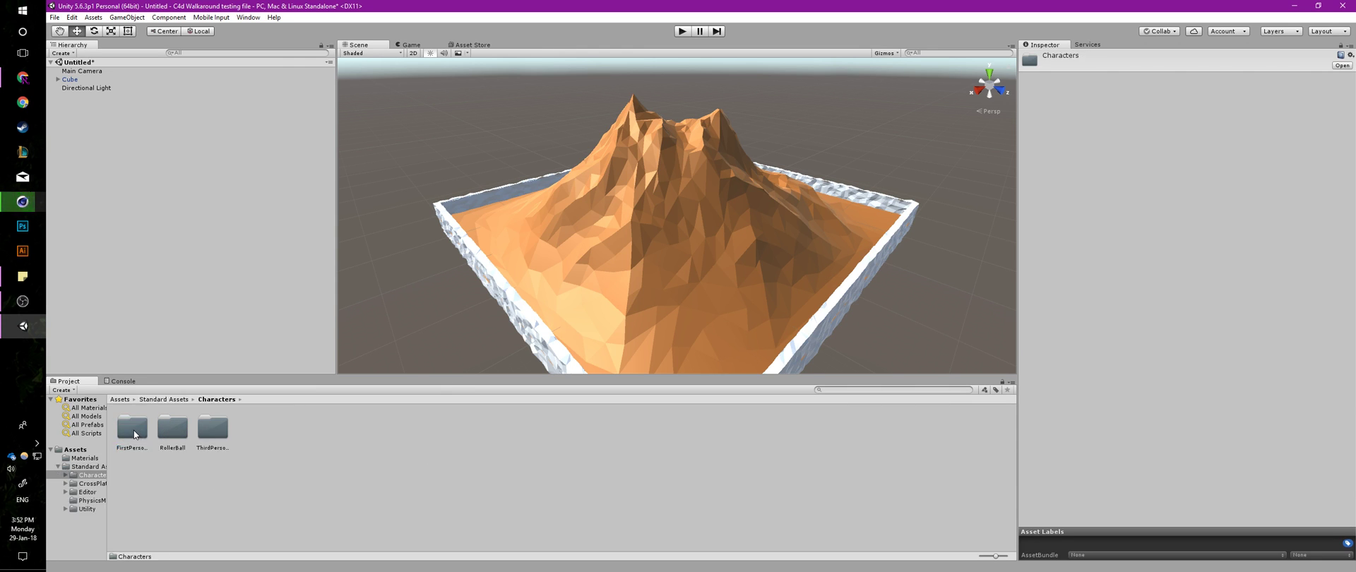
{"action": "double_click", "coordinate": [132, 428]}
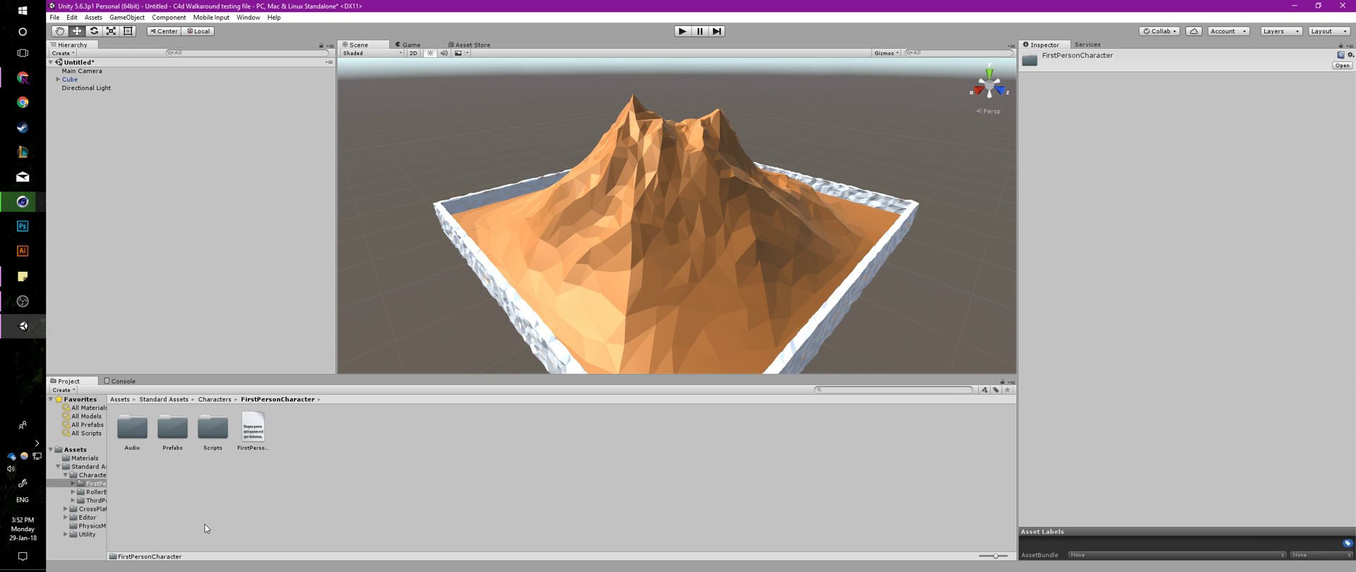
{"action": "double_click", "coordinate": [176, 435]}
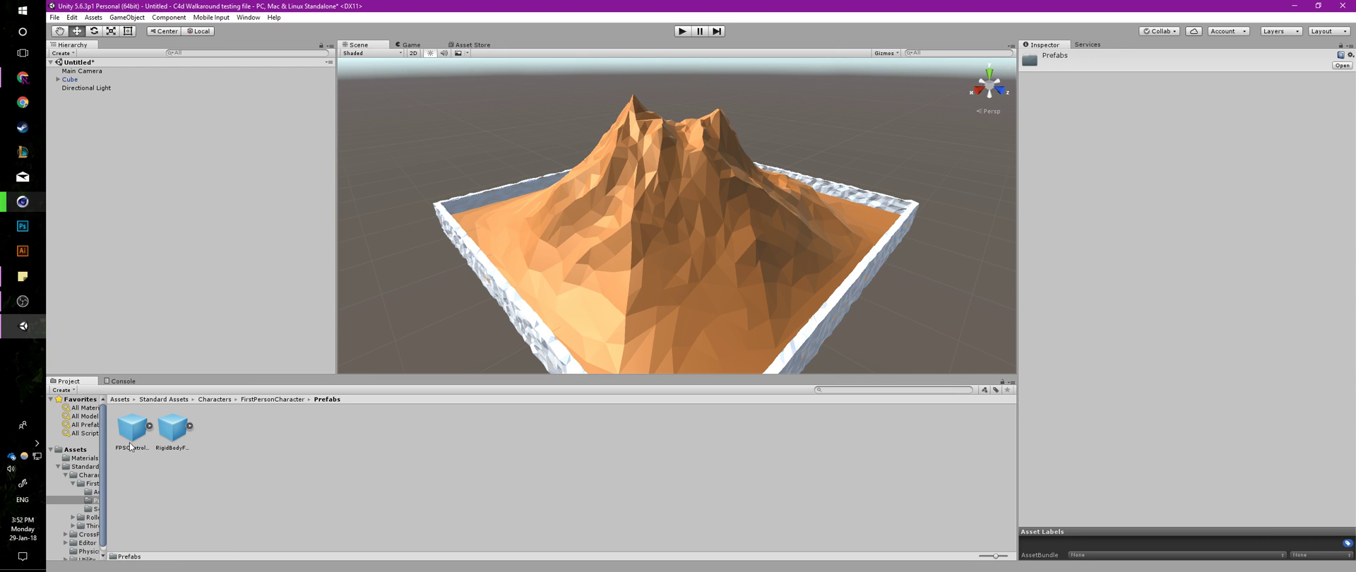
{"action": "left_click_drag", "start_coordinate": [144, 149], "coordinate": [144, 149]}
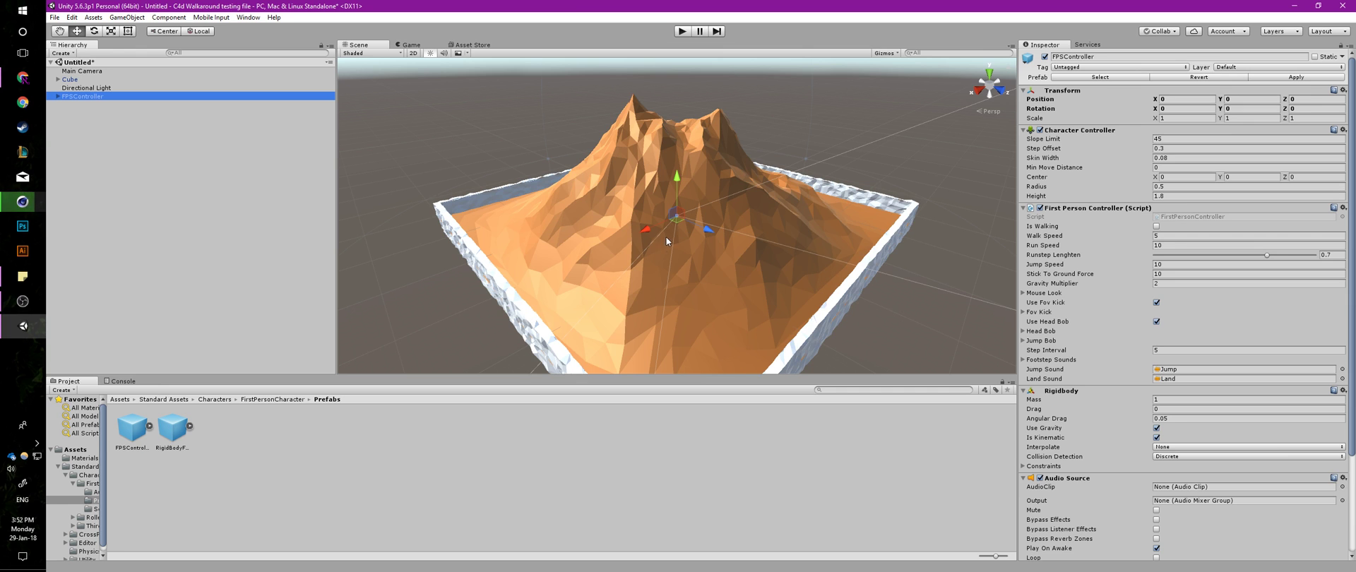
- Move the FPSController up and outward onto the mountain's slope, to about Y 76.7 and Z 223.6, and frame it closely
{"action": "scroll", "coordinate": [669, 240], "scroll_direction": "up", "scroll_amount": 5}
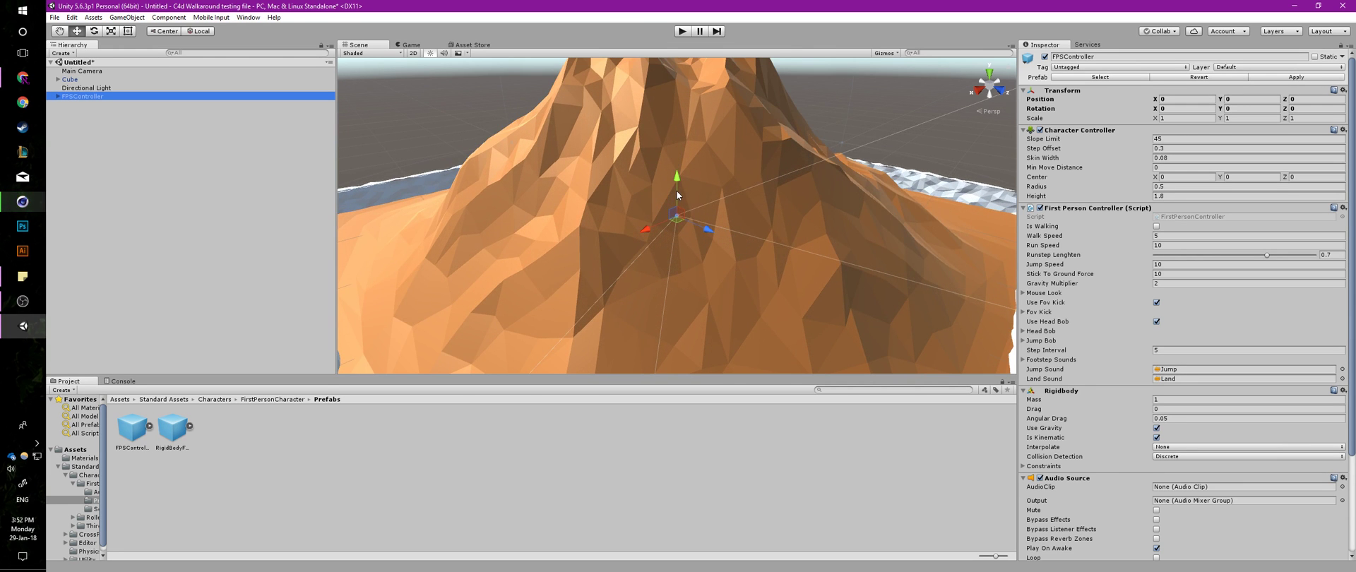
{"action": "left_click_drag", "start_coordinate": [677, 189], "coordinate": [852, 208]}
{"action": "scroll", "coordinate": [960, 235], "scroll_direction": "up", "scroll_amount": 3}
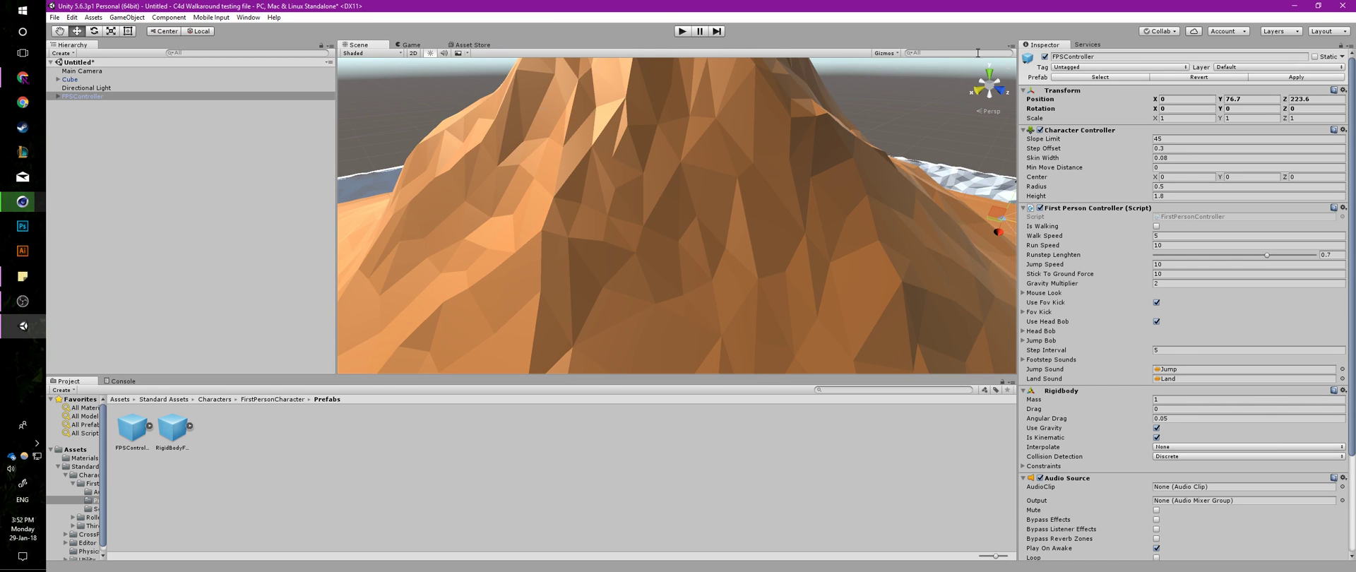
{"action": "middle_click_drag", "start_coordinate": [959, 234], "coordinate": [840, 221]}
{"action": "scroll", "coordinate": [605, 228], "scroll_direction": "up", "scroll_amount": 10}
{"action": "middle_click_drag", "start_coordinate": [604, 229], "coordinate": [570, 251]}
{"action": "scroll", "coordinate": [775, 165], "scroll_direction": "up", "scroll_amount": 2}
{"action": "mouse_move", "coordinate": [841, 153]}
{"action": "middle_mouse_down"}
{"action": "mouse_move", "coordinate": [787, 203]}
{"action": "mouse_move", "coordinate": [819, 154]}
{"action": "mouse_move", "coordinate": [831, 158]}
{"action": "middle_mouse_up"}
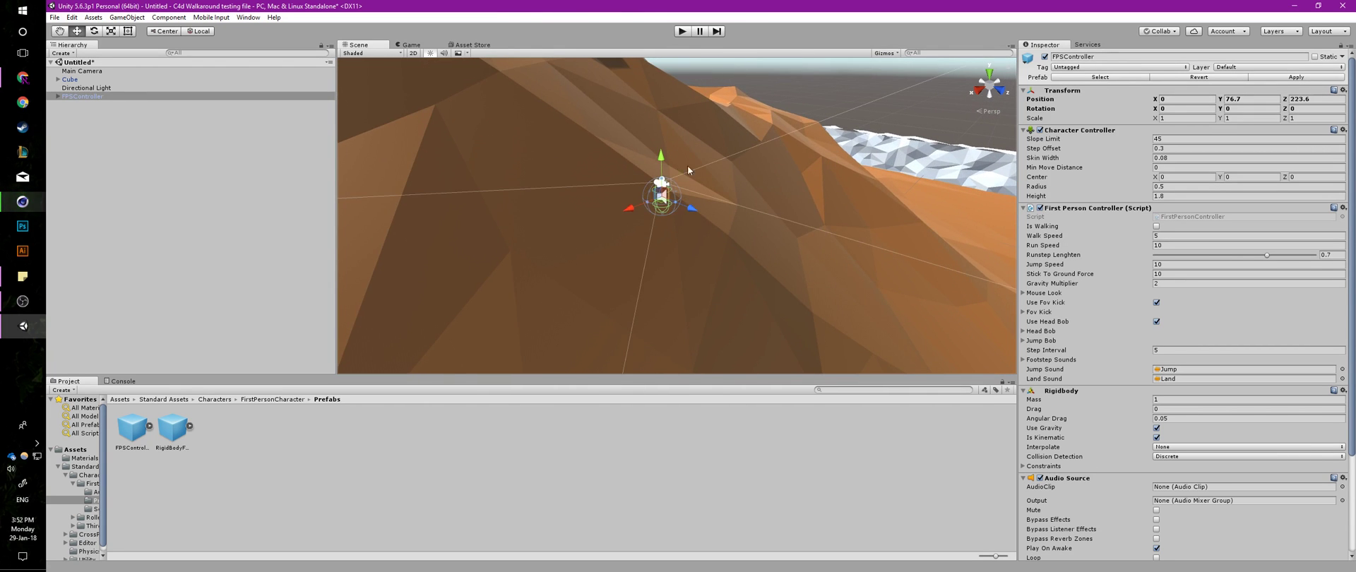
{"action": "scroll", "coordinate": [677, 169], "scroll_direction": "up", "scroll_amount": 3}
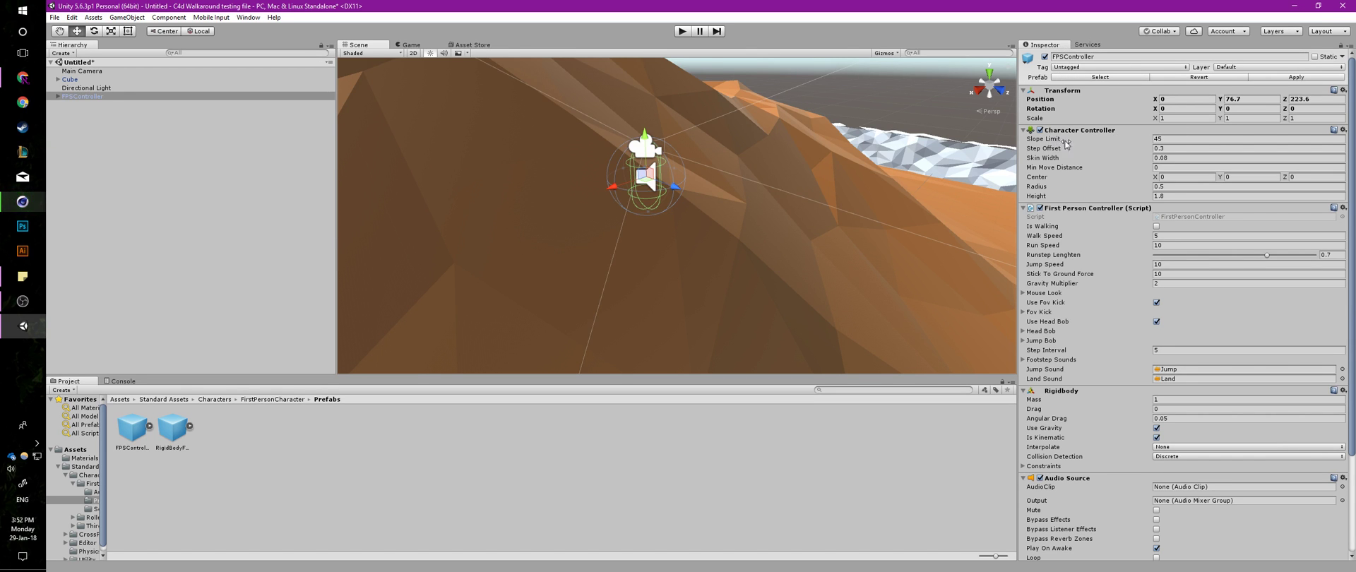
- Set the camera Field of View to 30 on the FPSController's FirstPersonCharacter child, keeping Projection at Perspective
{"action": "left_click", "coordinate": [56, 97]}
{"action": "left_click", "coordinate": [113, 104]}
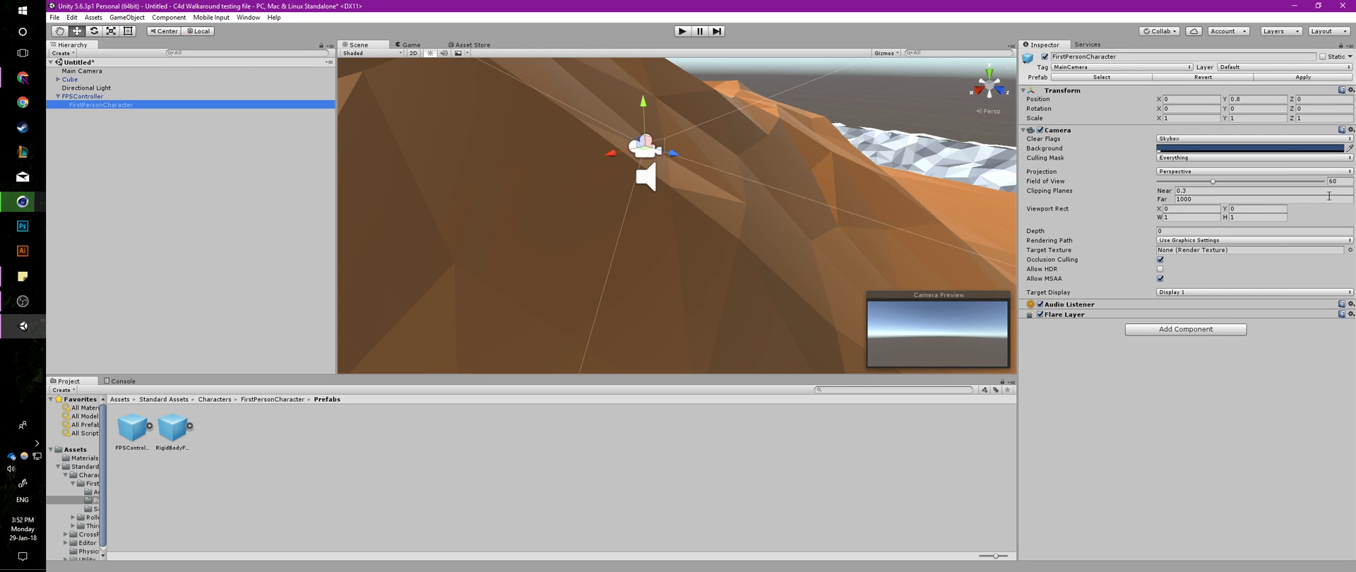
{"action": "left_click", "coordinate": [1230, 171]}
{"action": "left_click", "coordinate": [1347, 180]}
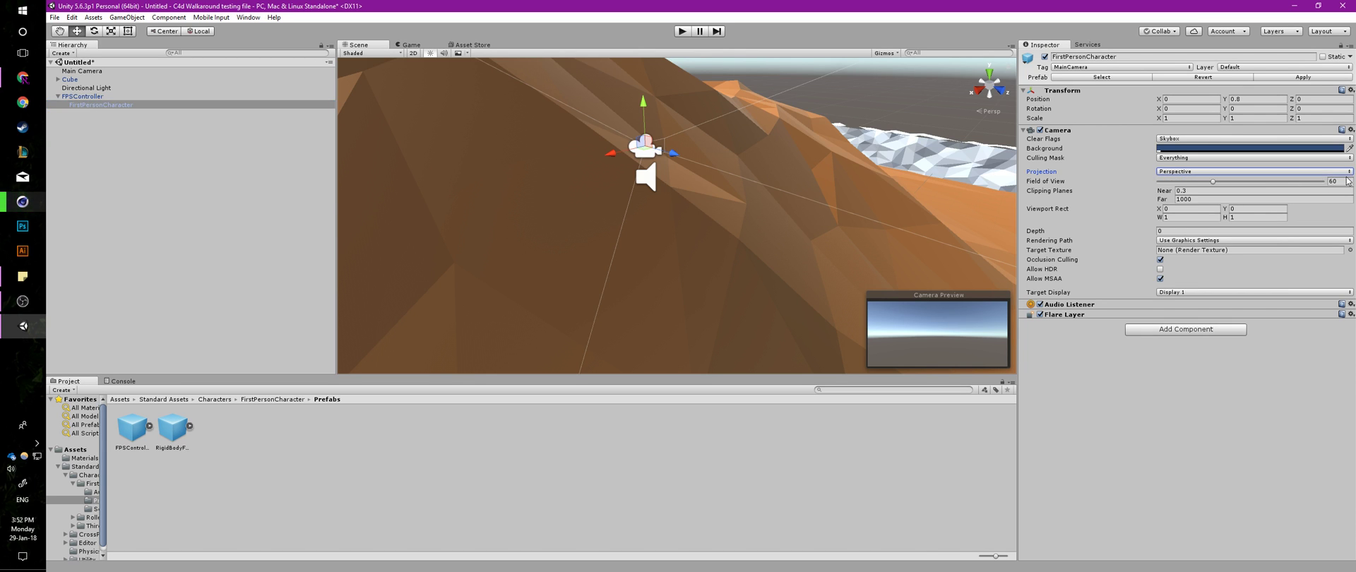
{"action": "left_click", "coordinate": [1345, 181]}
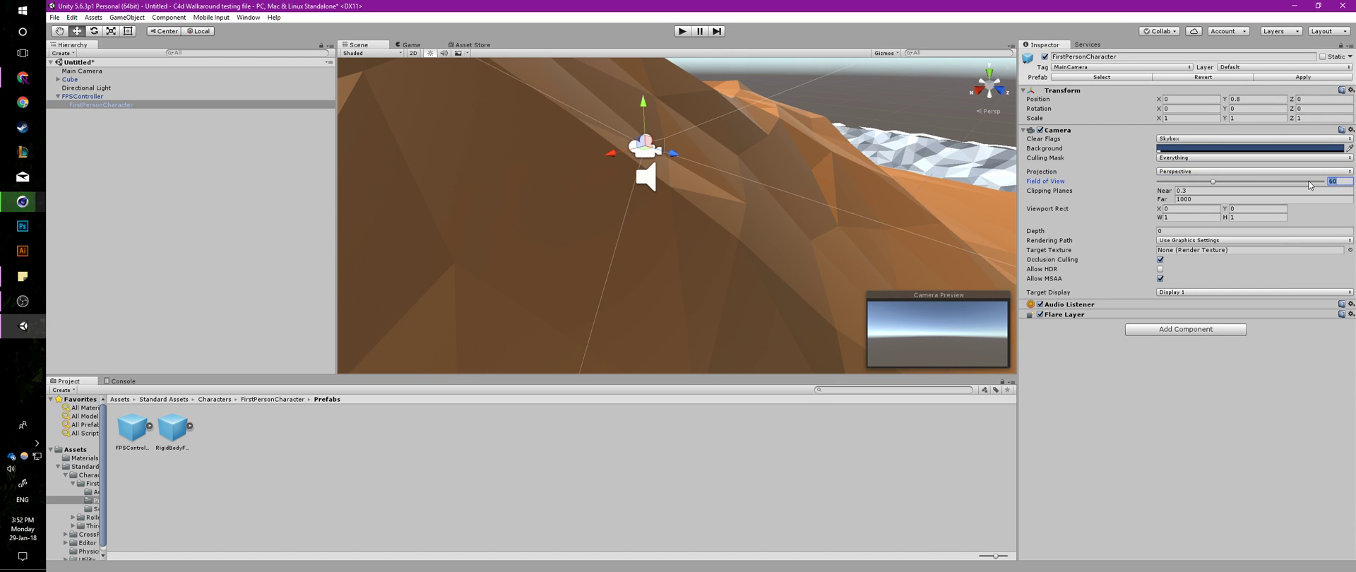
{"action": "type", "text": "30"}
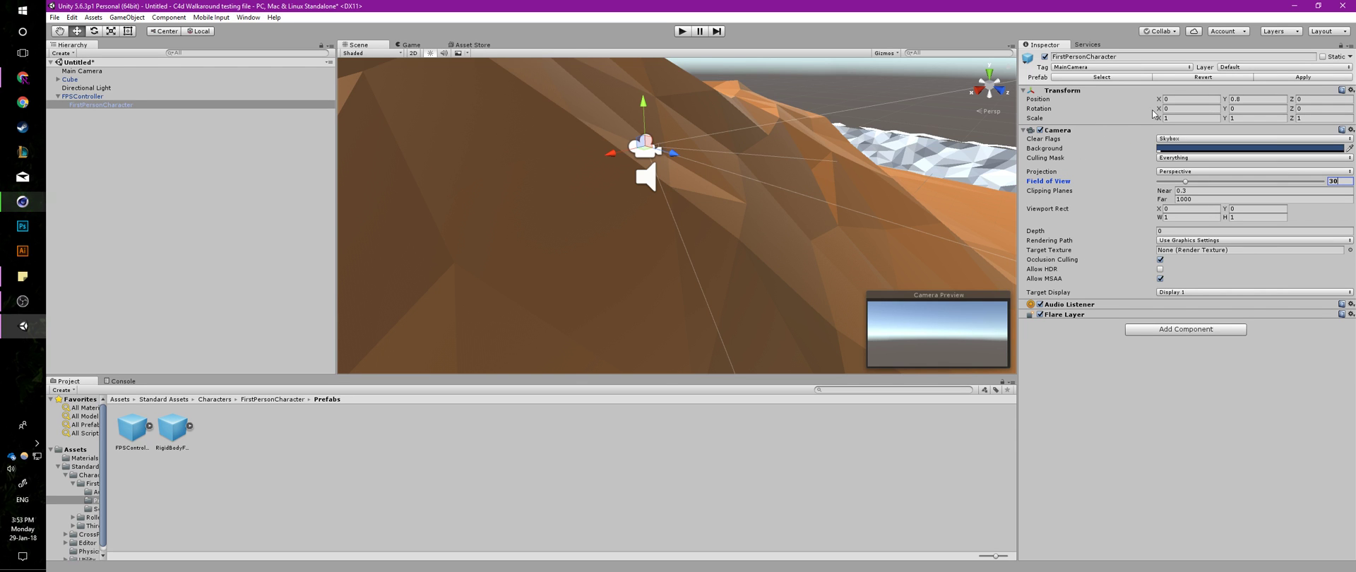
- Run the scene in play mode and walk and run the first-person character across the mountain terrain to test it
{"action": "left_click", "coordinate": [681, 31]}
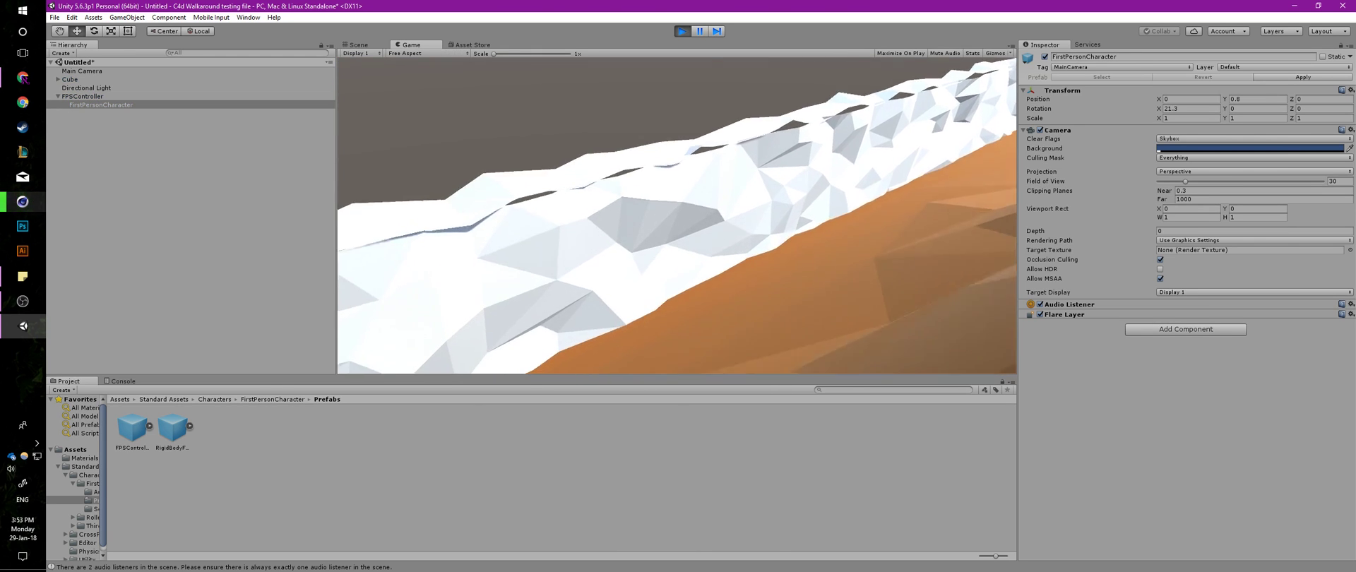
{"action": "key", "text": "w"}
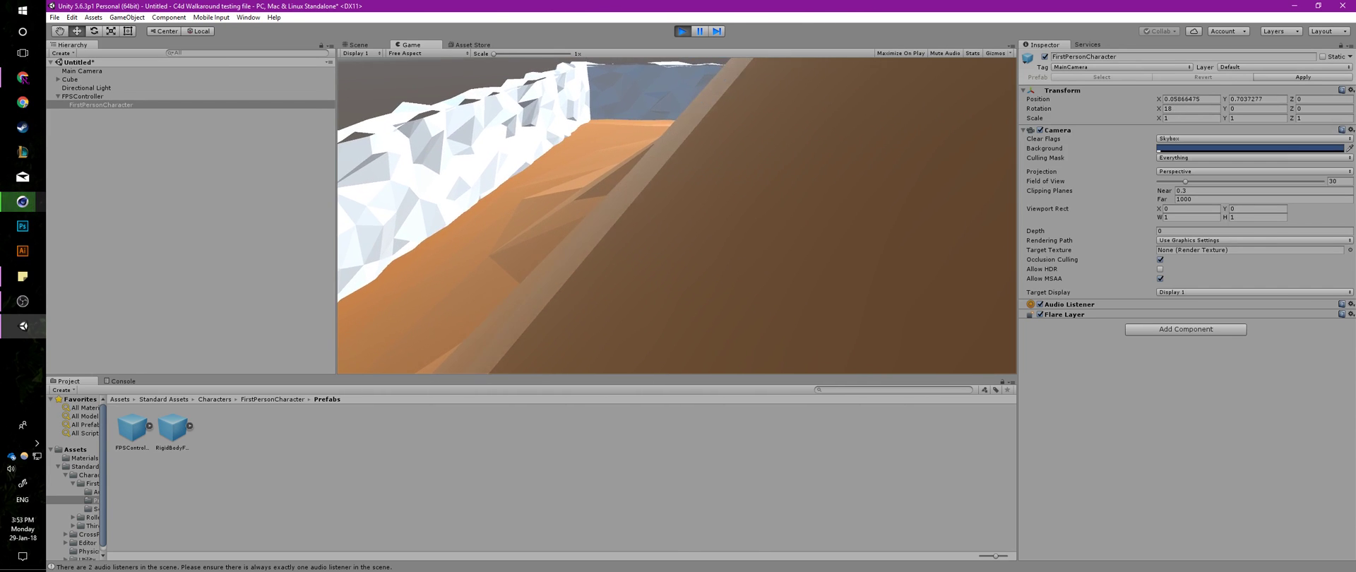
{"action": "key", "text": "shift+w"}
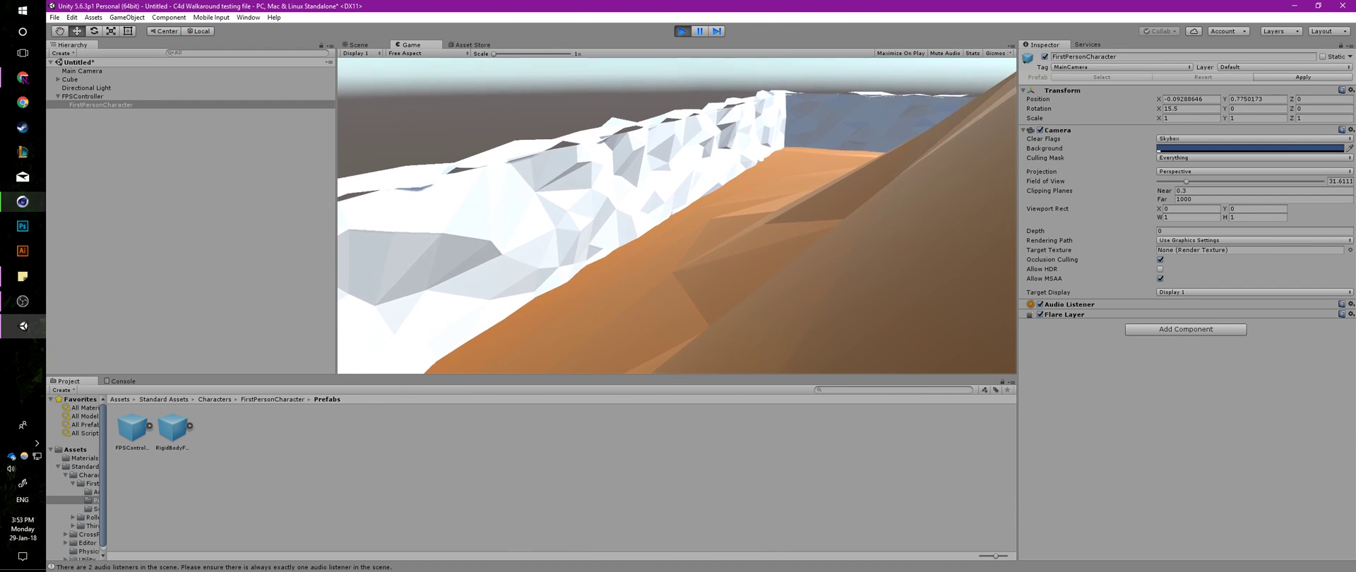
{"action": "key", "text": "shift+w"}
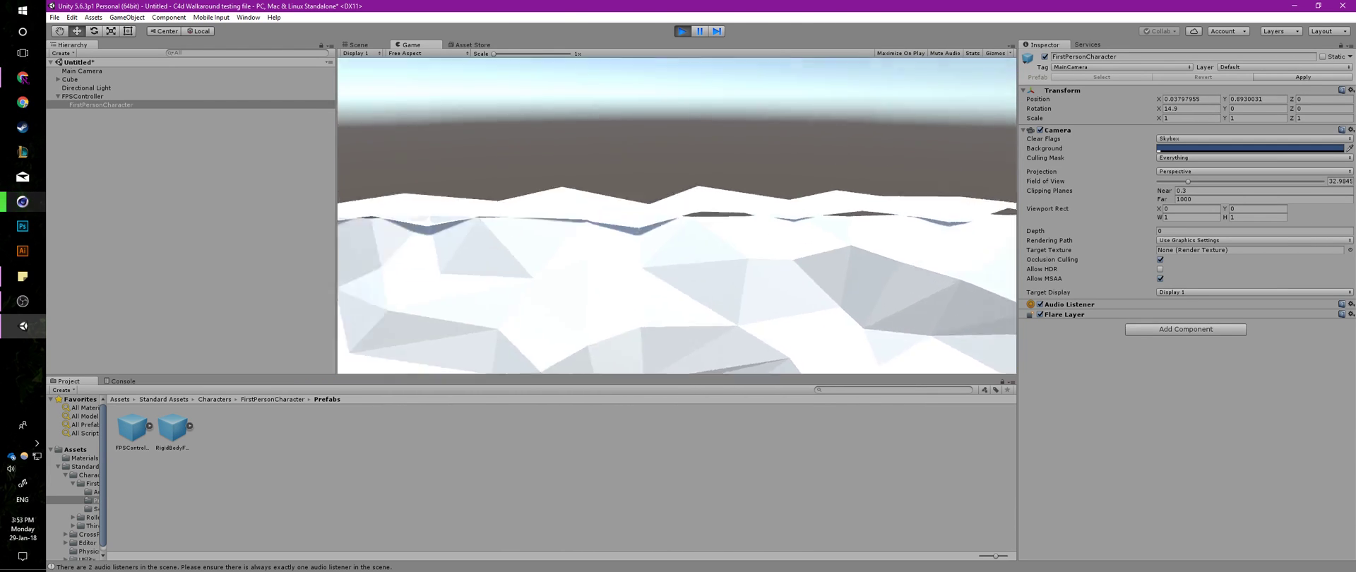
{"action": "key", "text": "shift+w"}
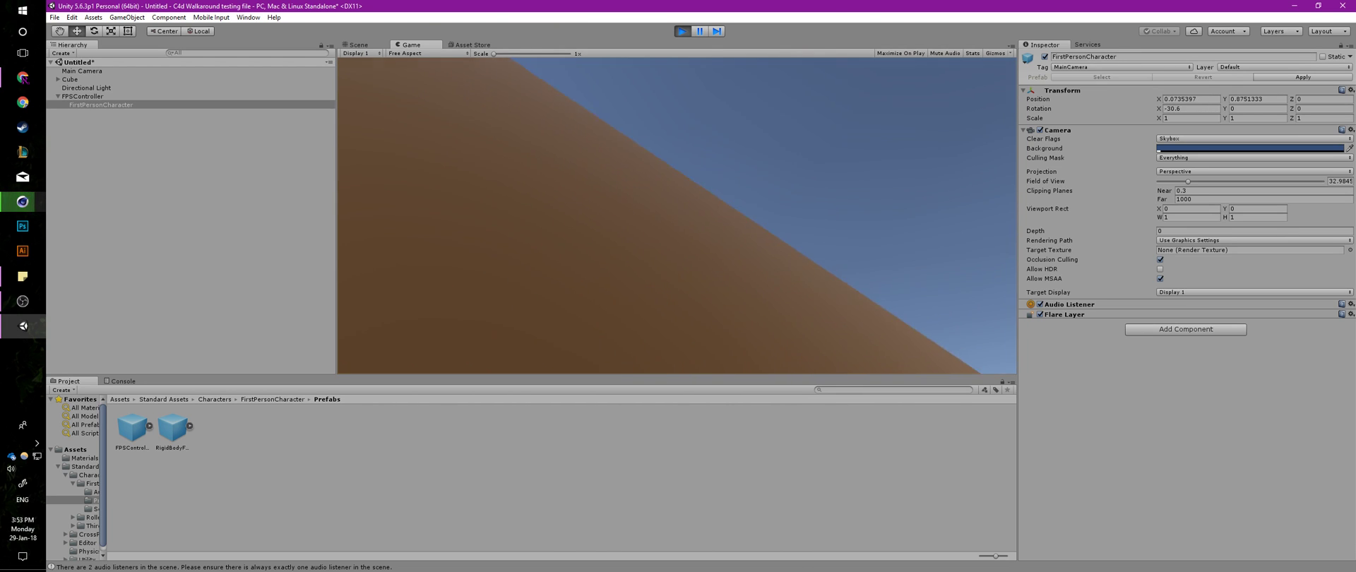
{"action": "key", "text": "shift+w"}
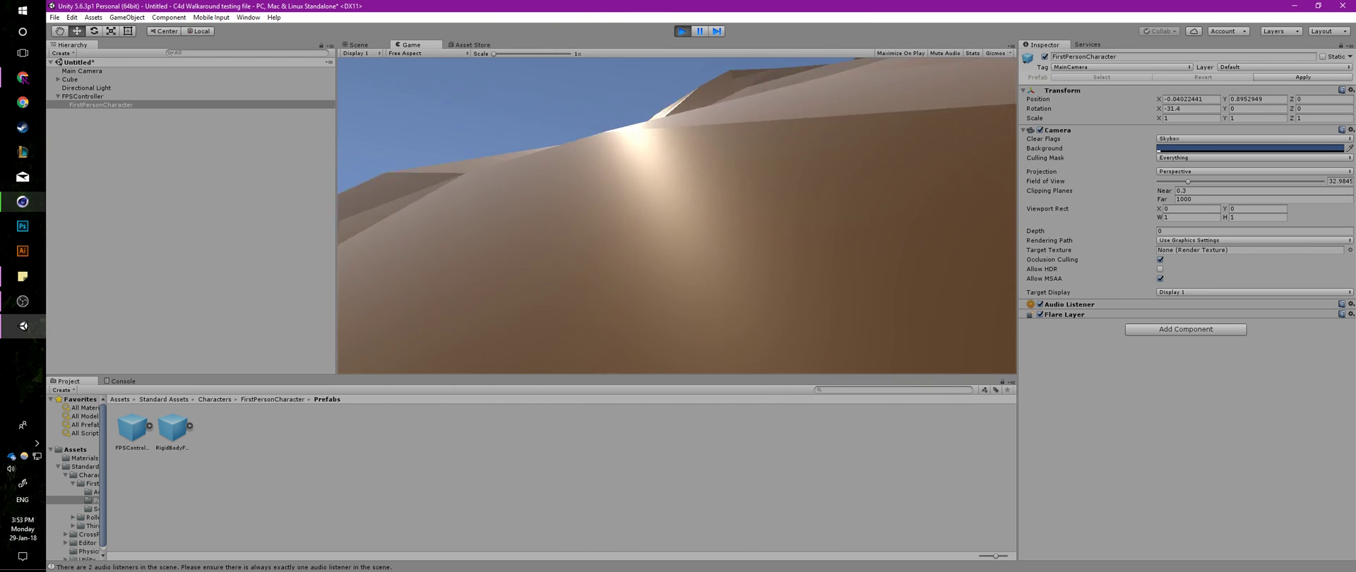
{"action": "key", "text": "shift+w"}
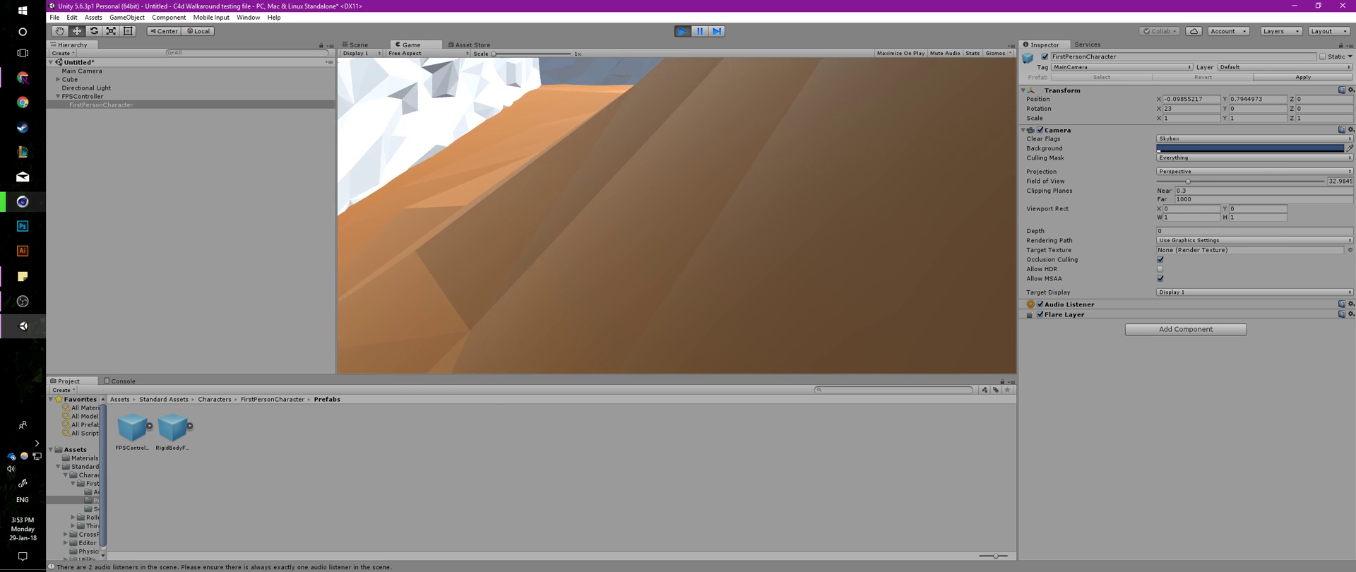
{"action": "key", "text": "shift+w"}
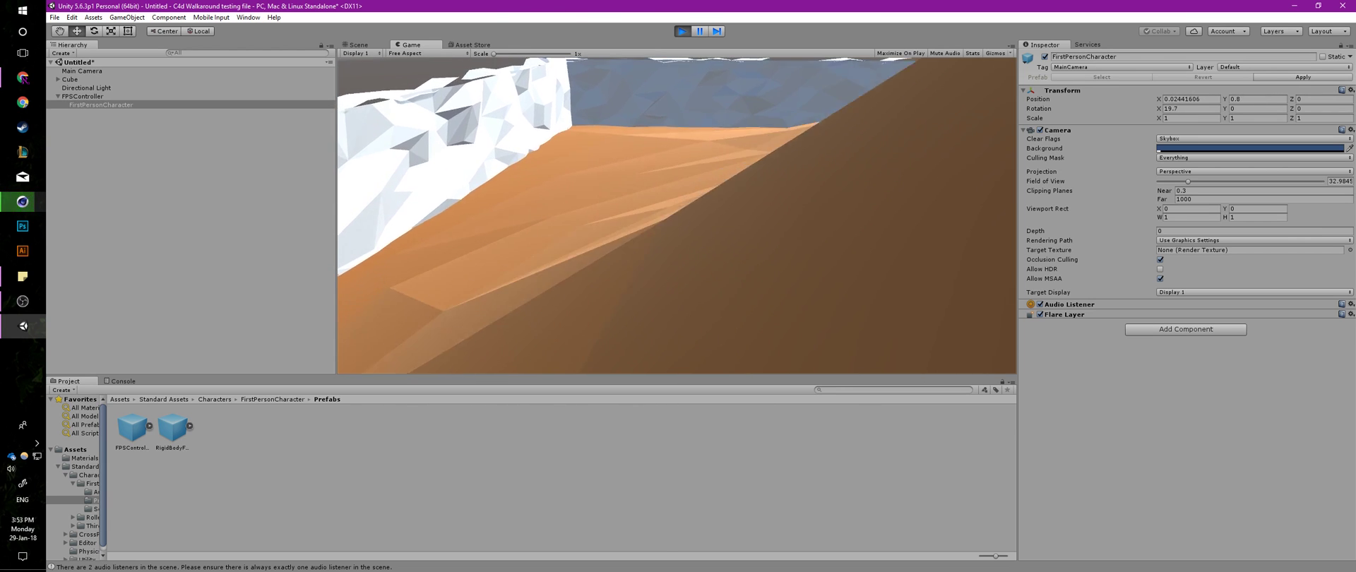
{"action": "key", "text": "shift+w"}
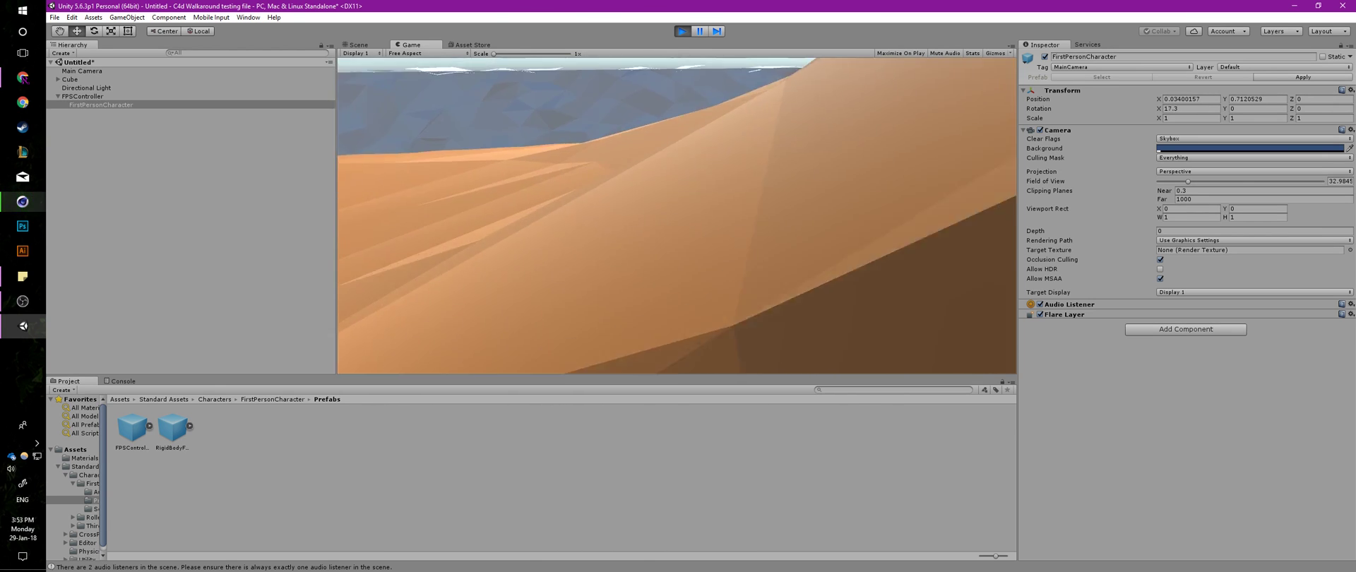
{"action": "key", "text": "shift+w"}
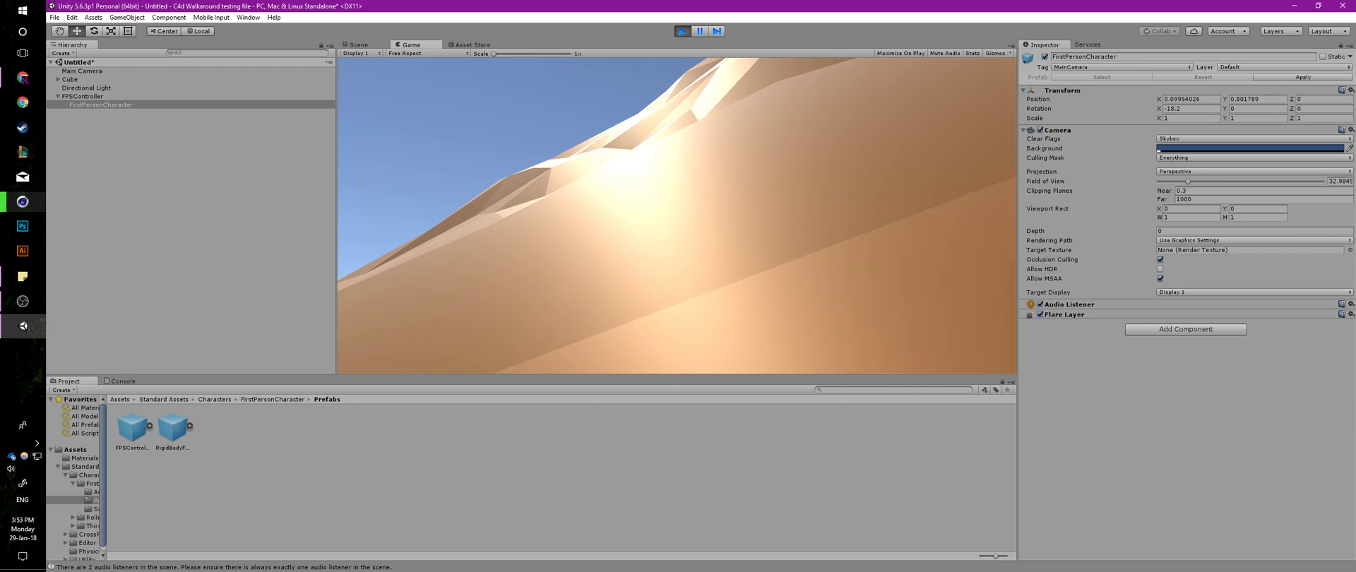
{"action": "key", "text": "shift+w"}
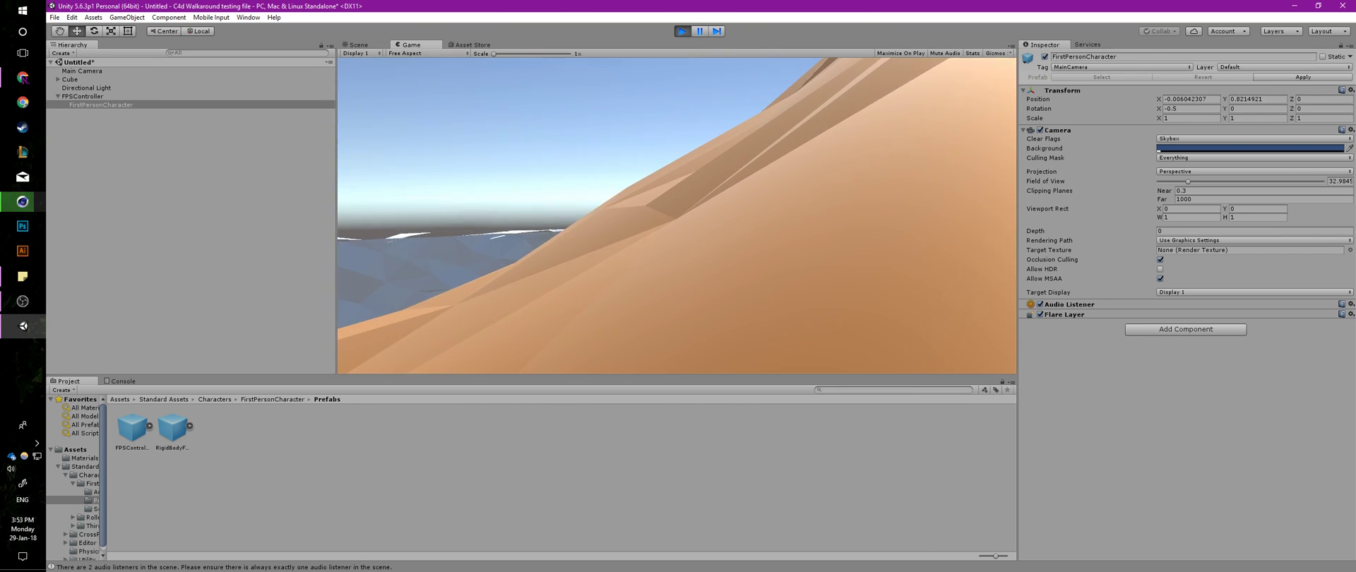
{"action": "key", "text": "shift+w"}
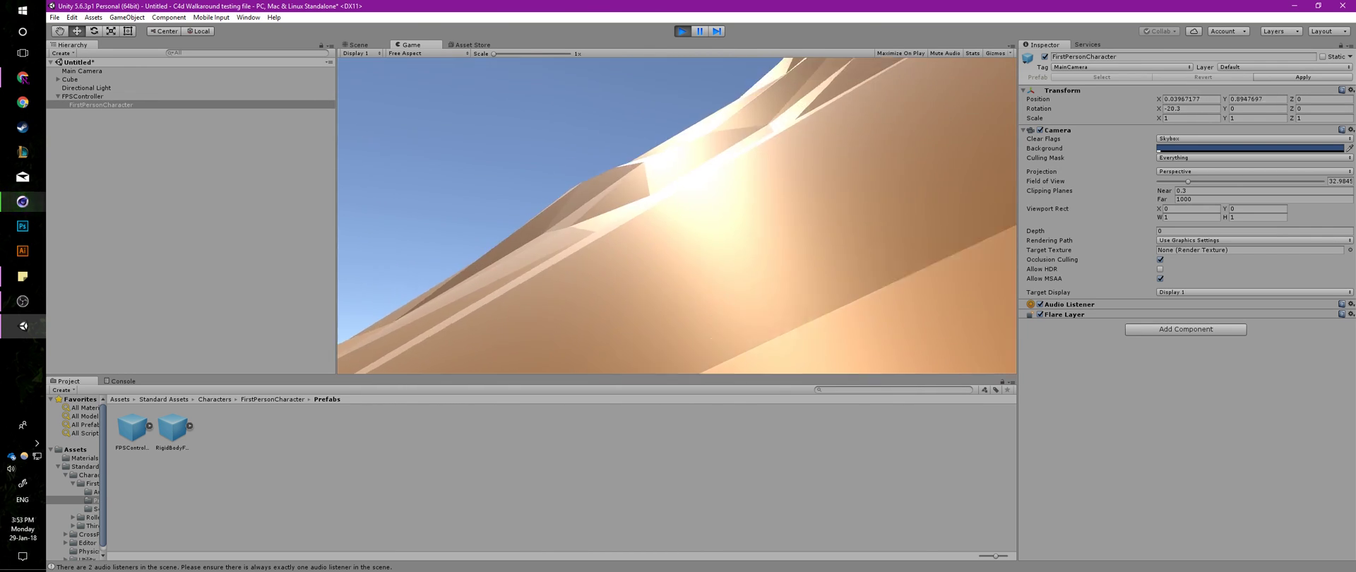
{"action": "key", "text": "shift+w"}
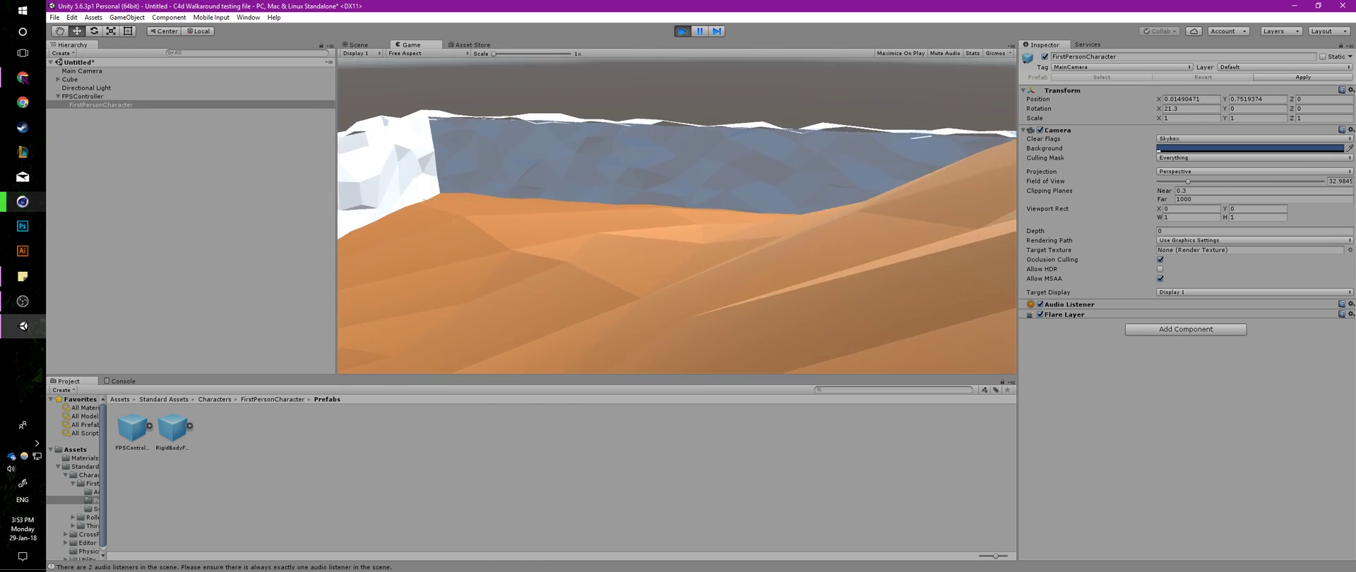
{"action": "key", "text": "w"}
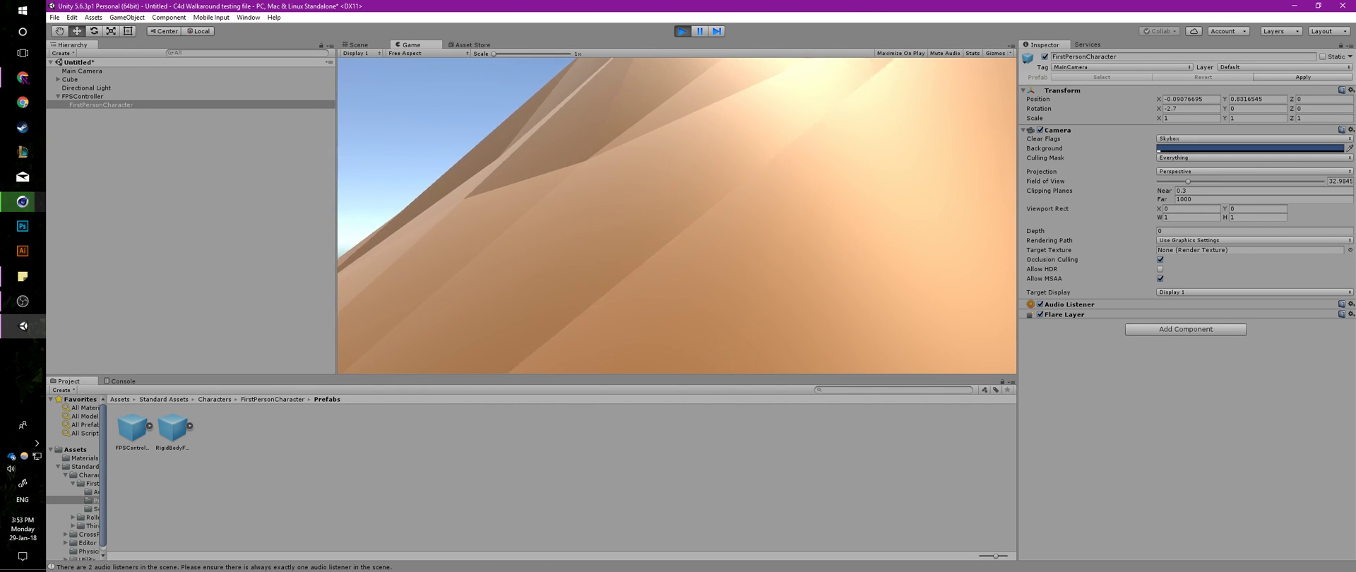
{"action": "key", "text": "w"}
{"action": "key", "text": "w"}
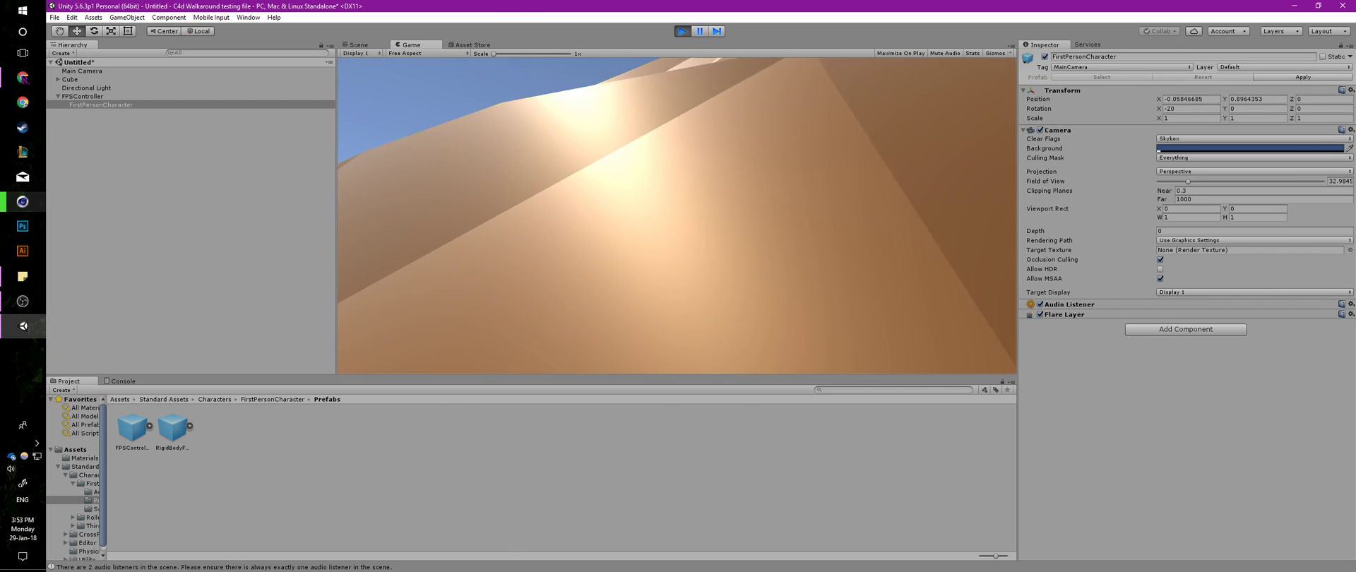
{"action": "key", "text": "w"}
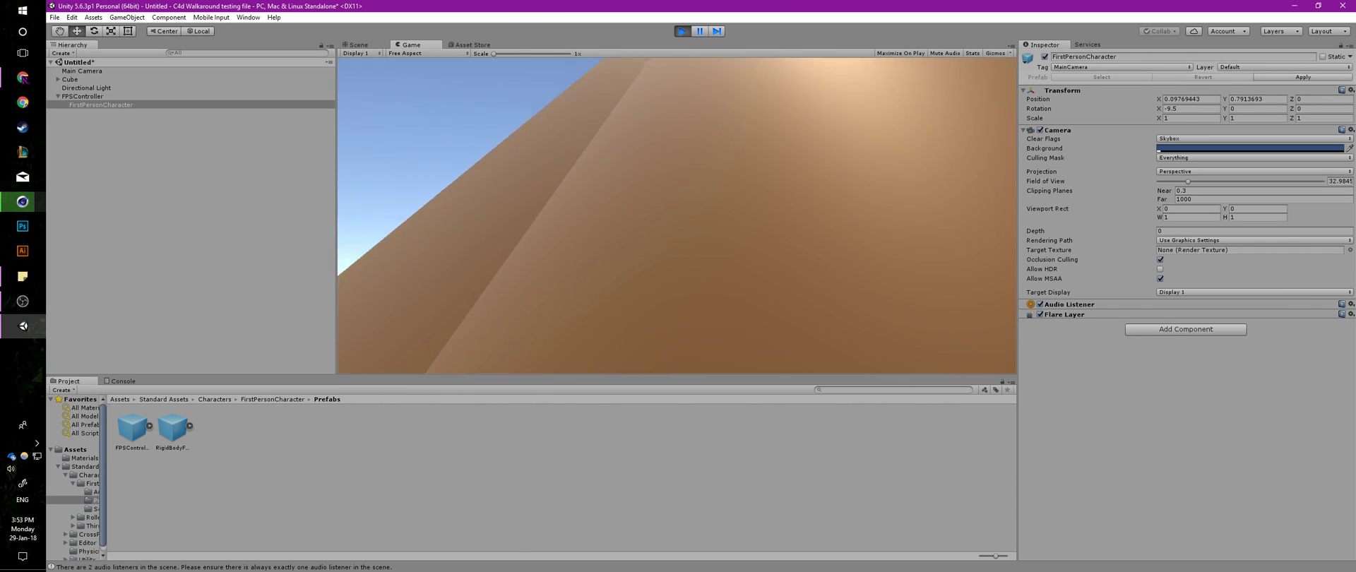
{"action": "key", "text": "w"}
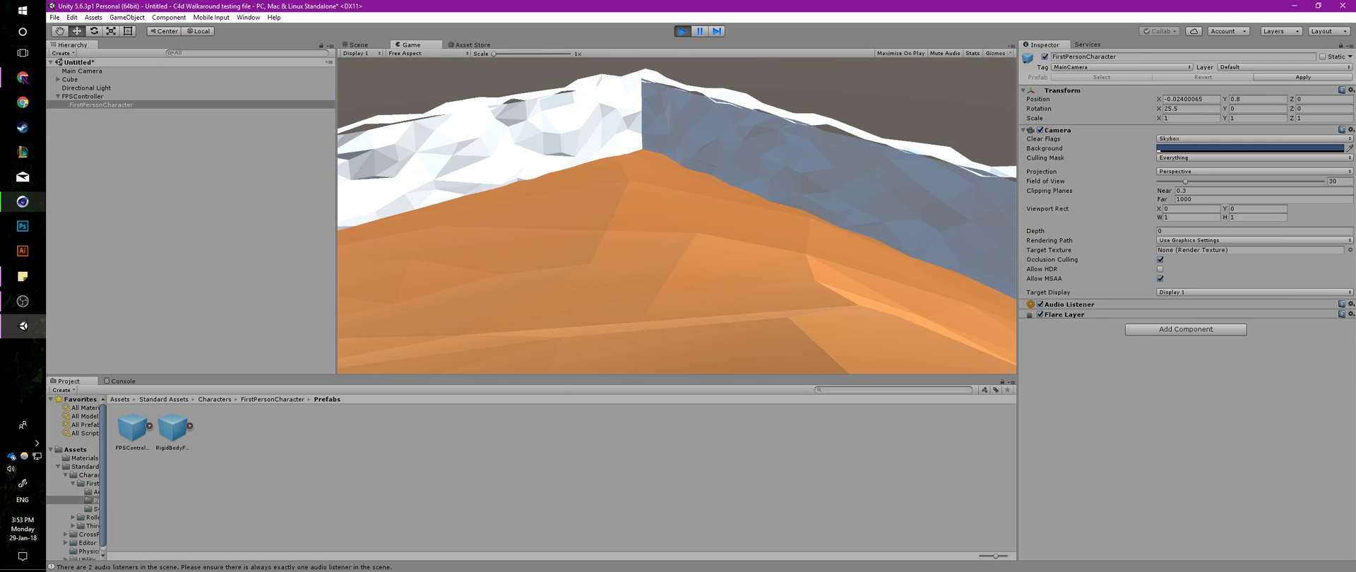